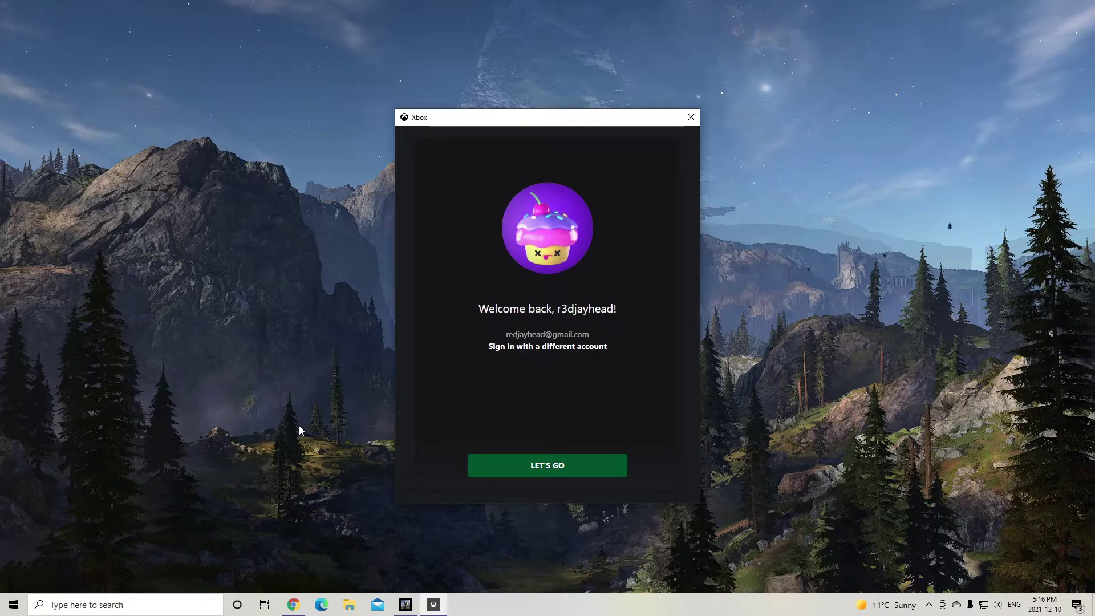
Step: Accept the Xbox welcome-back sign-in twice, start Halo Infinite, then switch to the forum thread in Chrome
{"action": "left_click", "coordinate": [580, 471]}
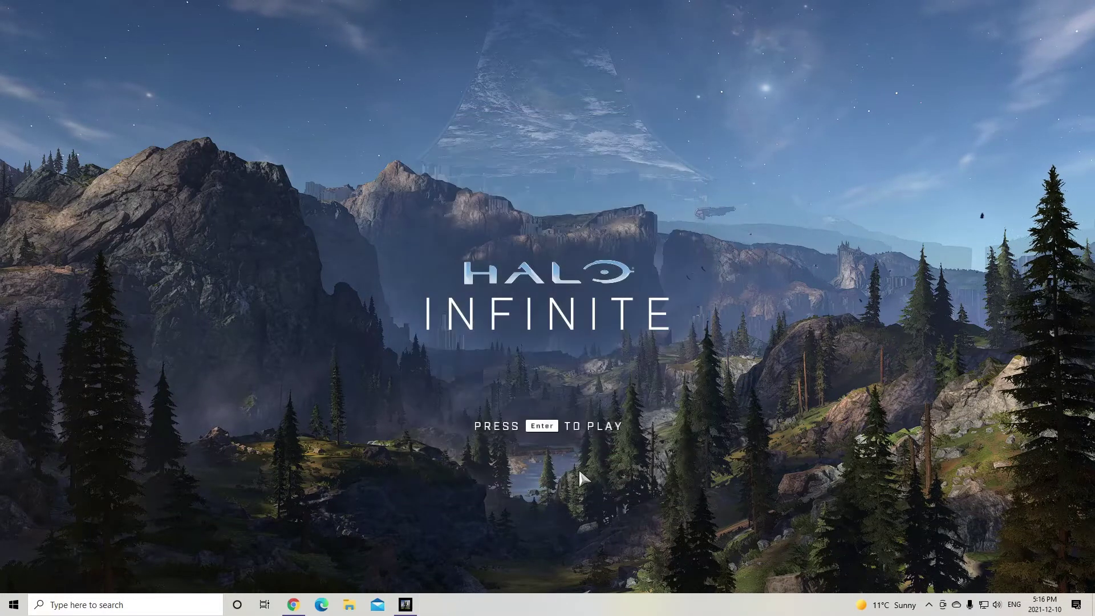
{"action": "key", "text": "Return"}
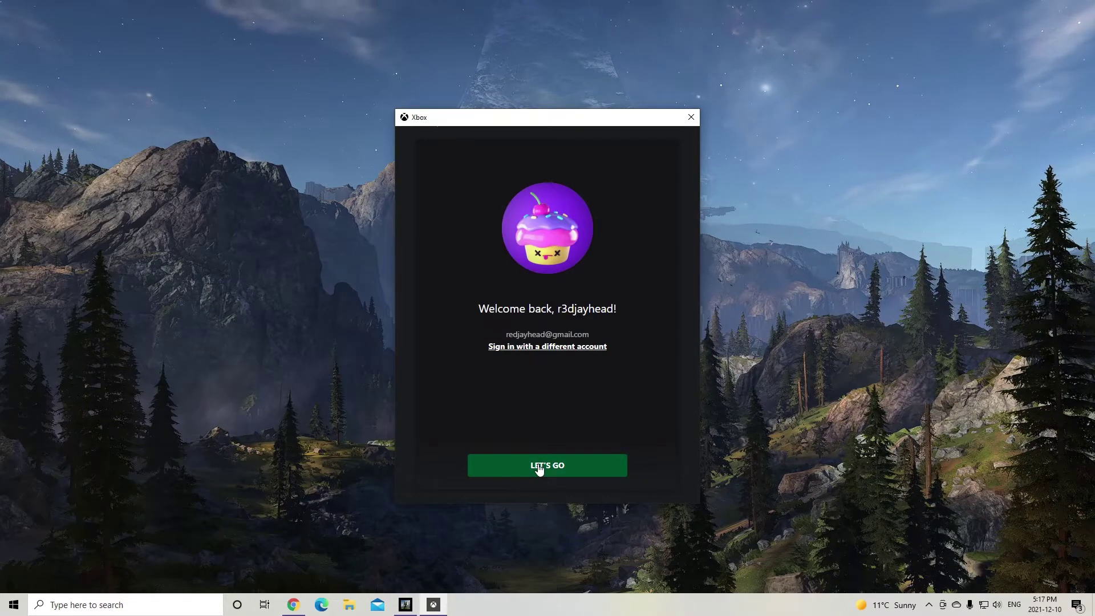
{"action": "left_click", "coordinate": [539, 466]}
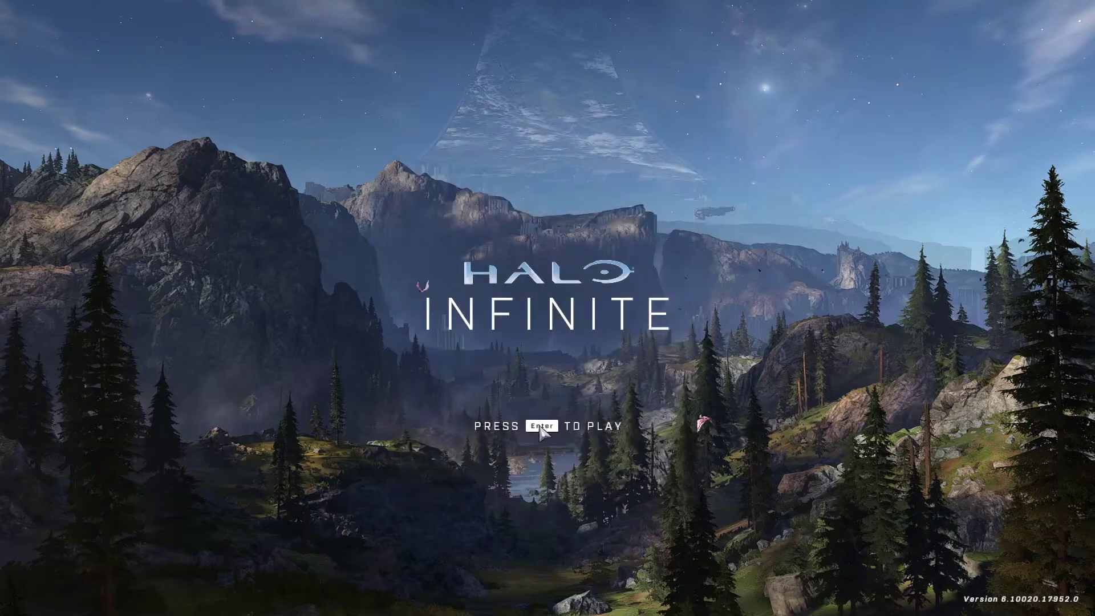
{"action": "key", "text": "Return"}
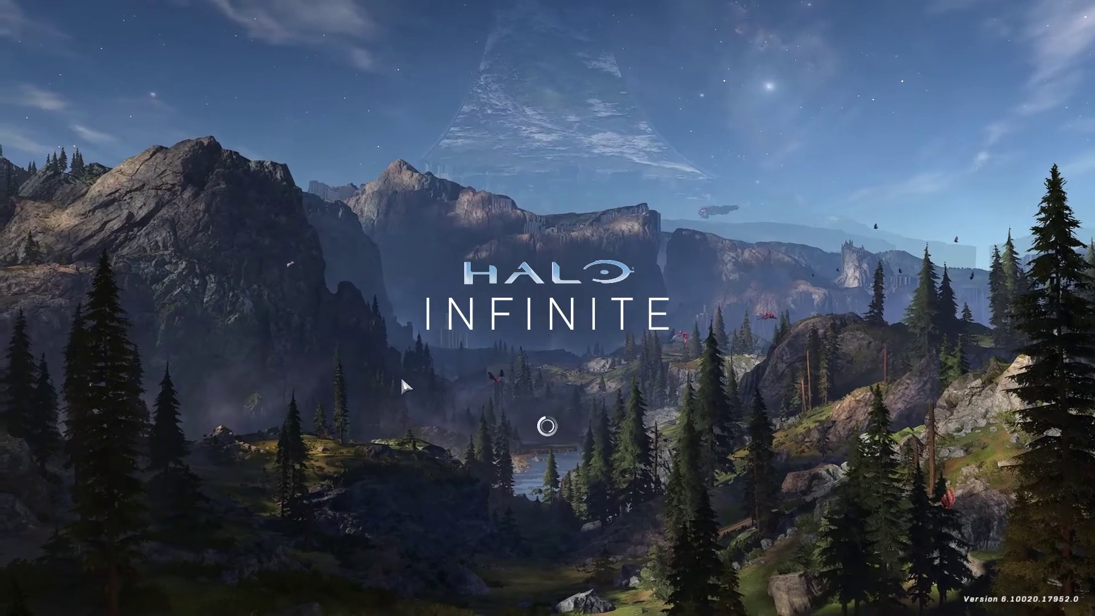
{"action": "key", "text": "alt+Tab"}
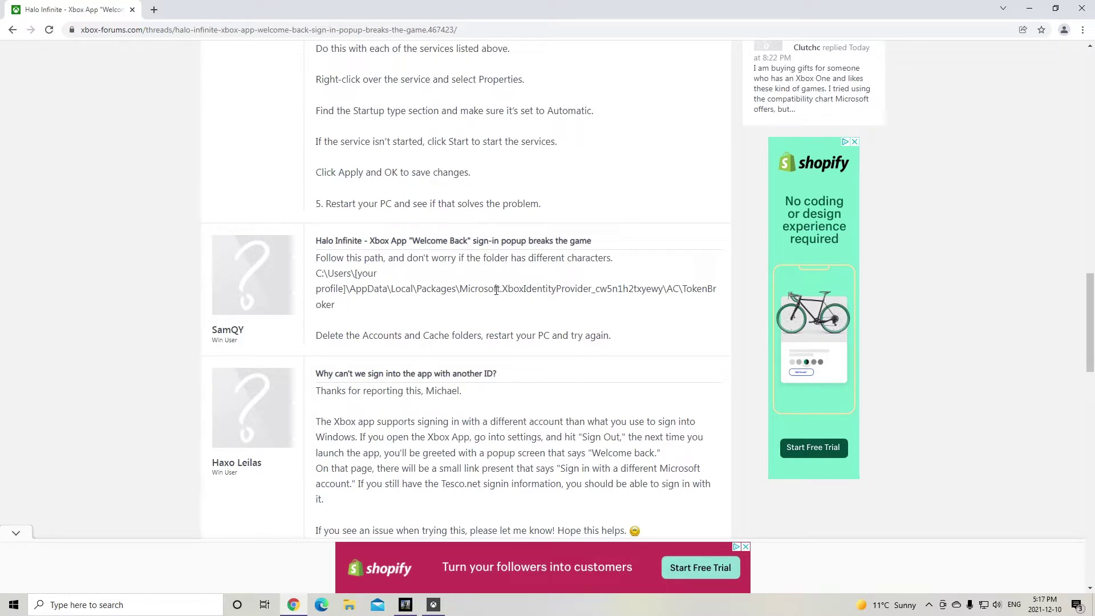
Step: Open File Explorer and browse to the user's profile folder via Local Disk (C:) > Users
{"action": "key", "text": "alt+Tab"}
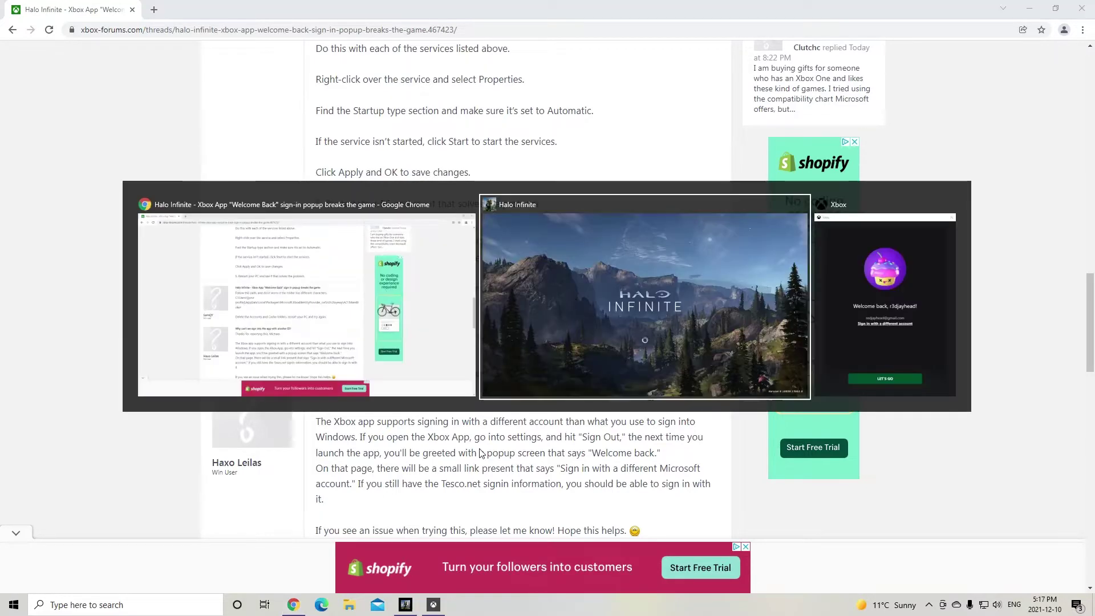
{"action": "left_click", "coordinate": [350, 605]}
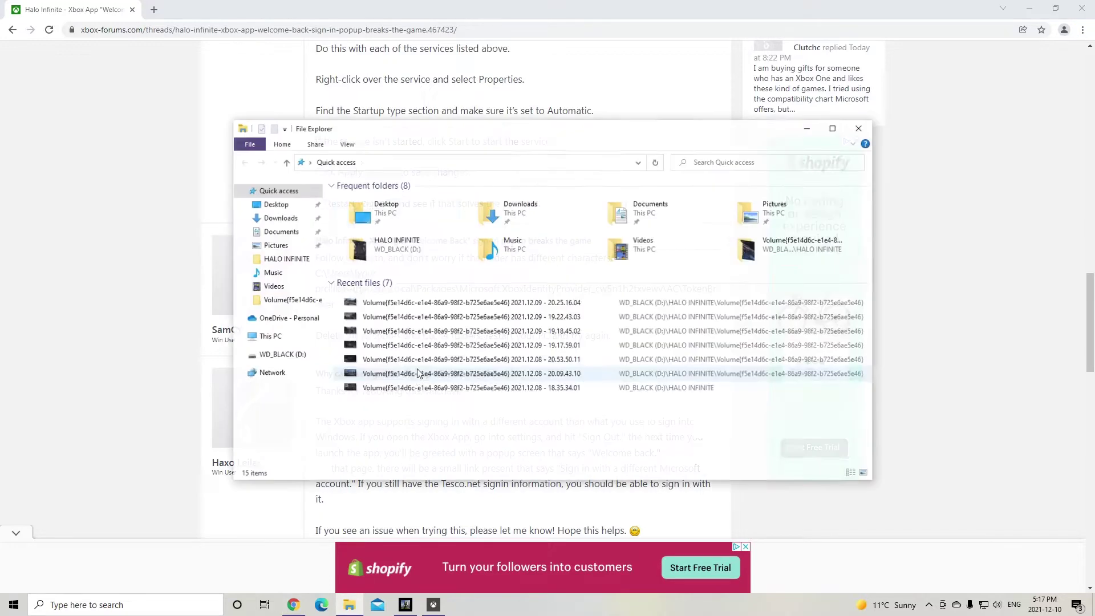
{"action": "left_click", "coordinate": [249, 337]}
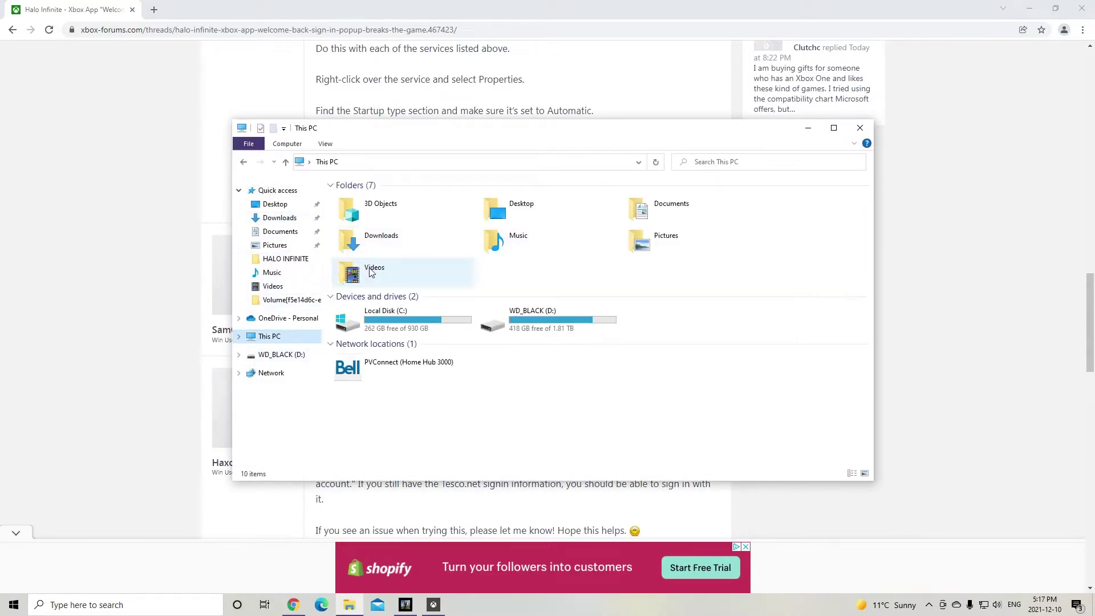
{"action": "left_click", "coordinate": [378, 321]}
{"action": "double_click", "coordinate": [379, 321]}
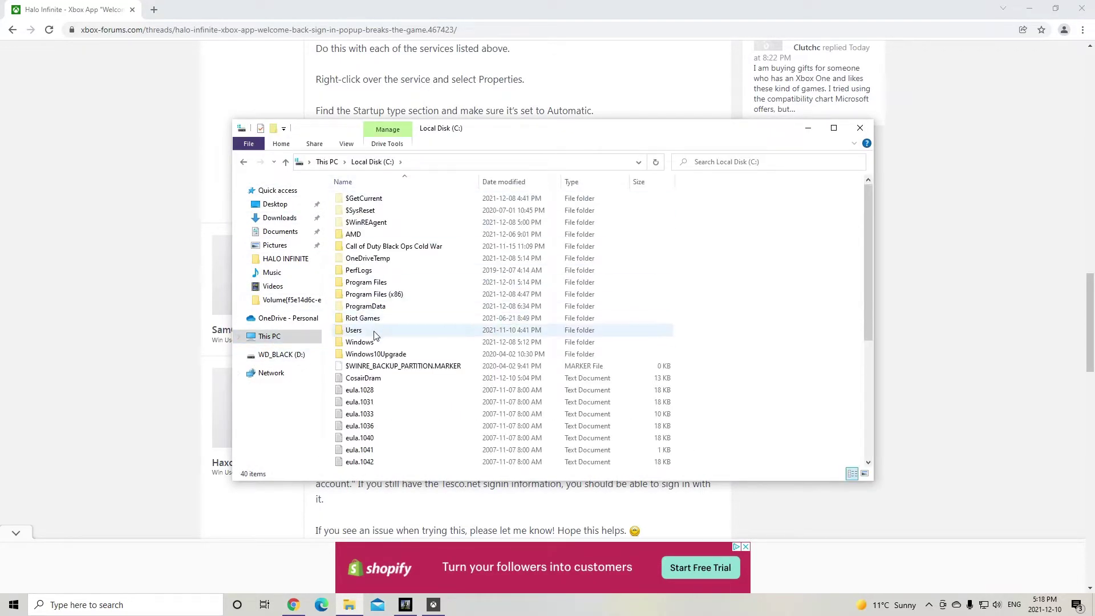
{"action": "double_click", "coordinate": [372, 331]}
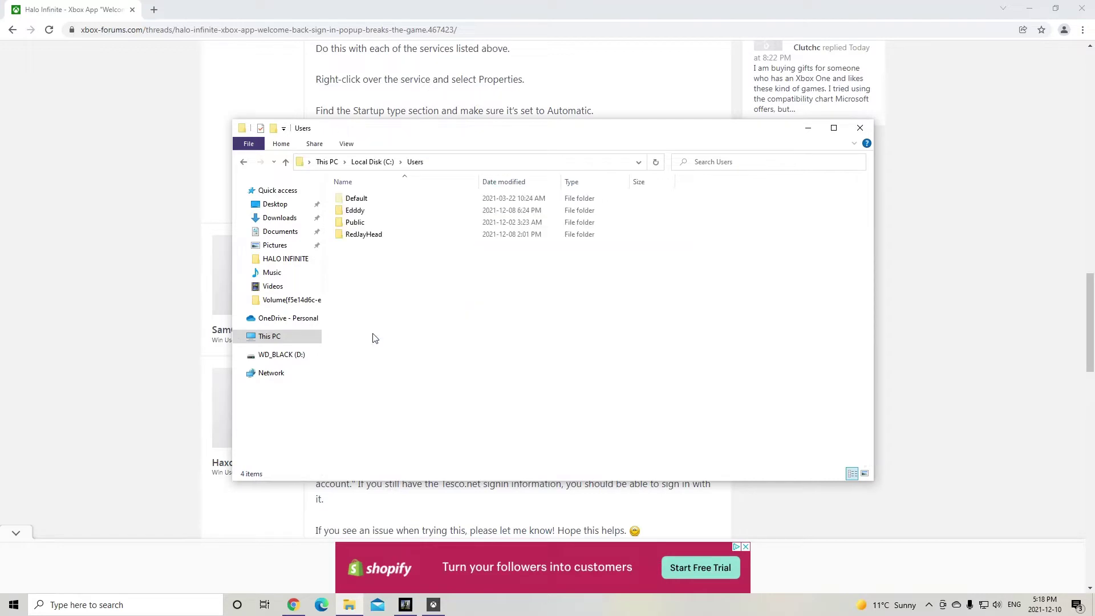
{"action": "double_click", "coordinate": [356, 210]}
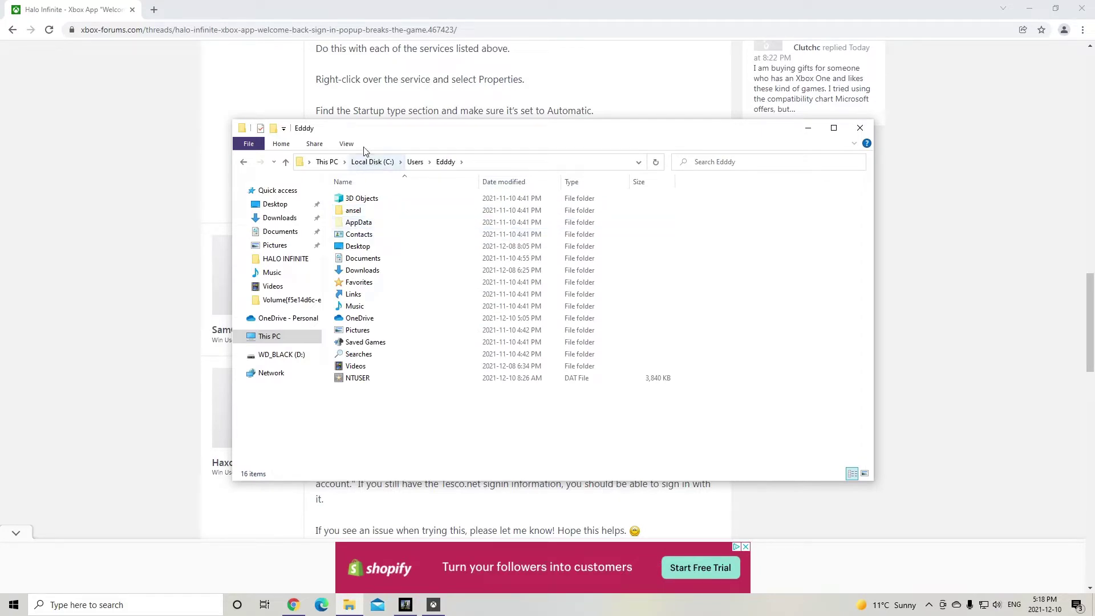
Step: Turn on Hidden items in the View options so the AppData folder appears
{"action": "left_click", "coordinate": [346, 144]}
{"action": "left_click", "coordinate": [651, 184]}
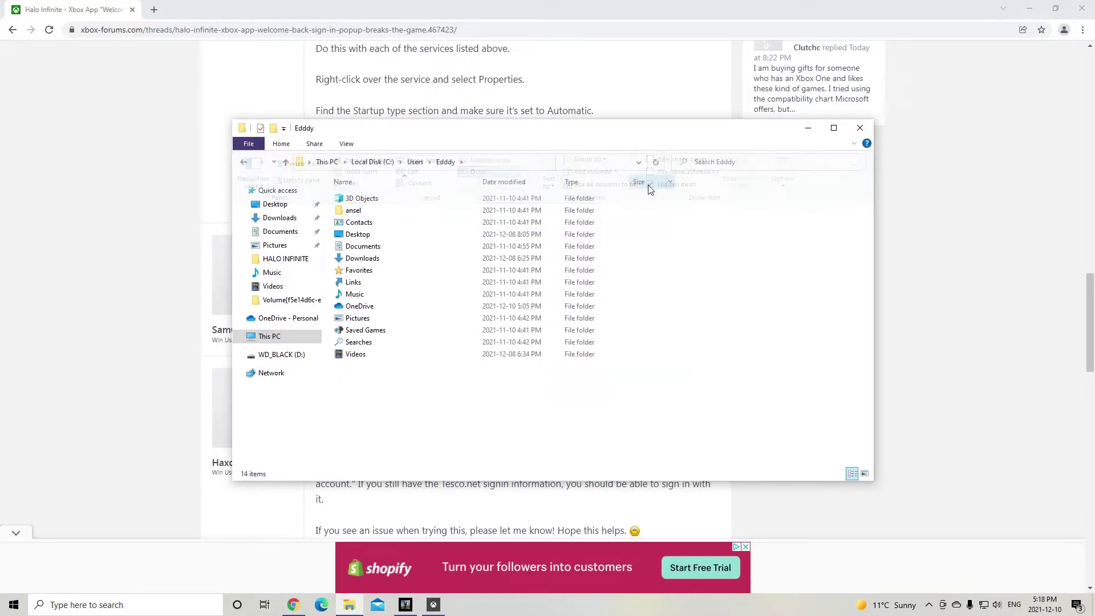
{"action": "left_click", "coordinate": [348, 144]}
{"action": "left_click", "coordinate": [651, 184]}
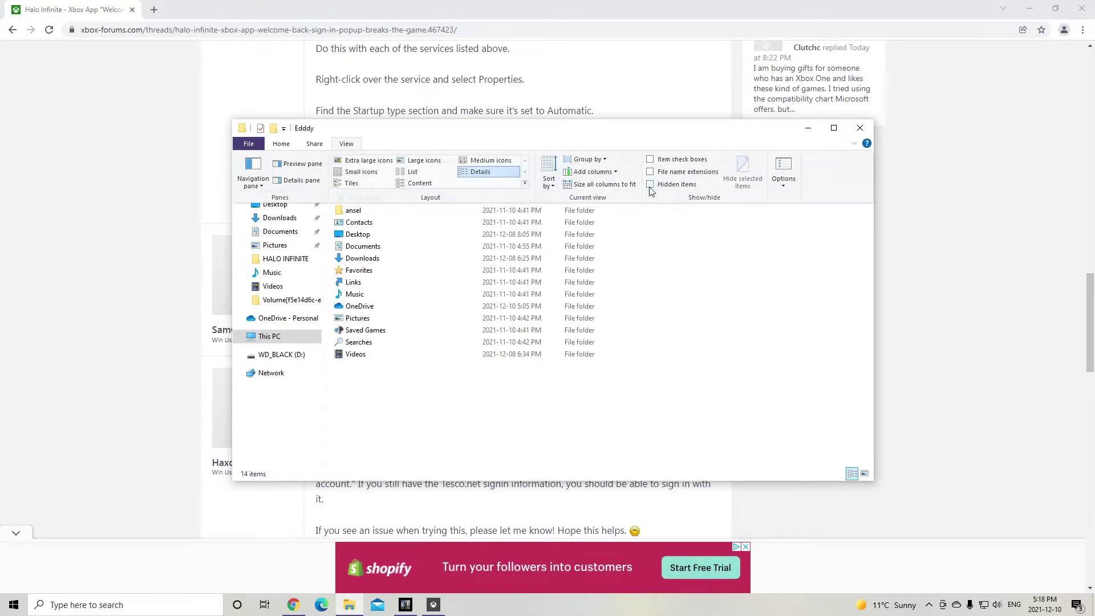
Step: Open AppData, then Local, then the Packages folder
{"action": "double_click", "coordinate": [359, 222]}
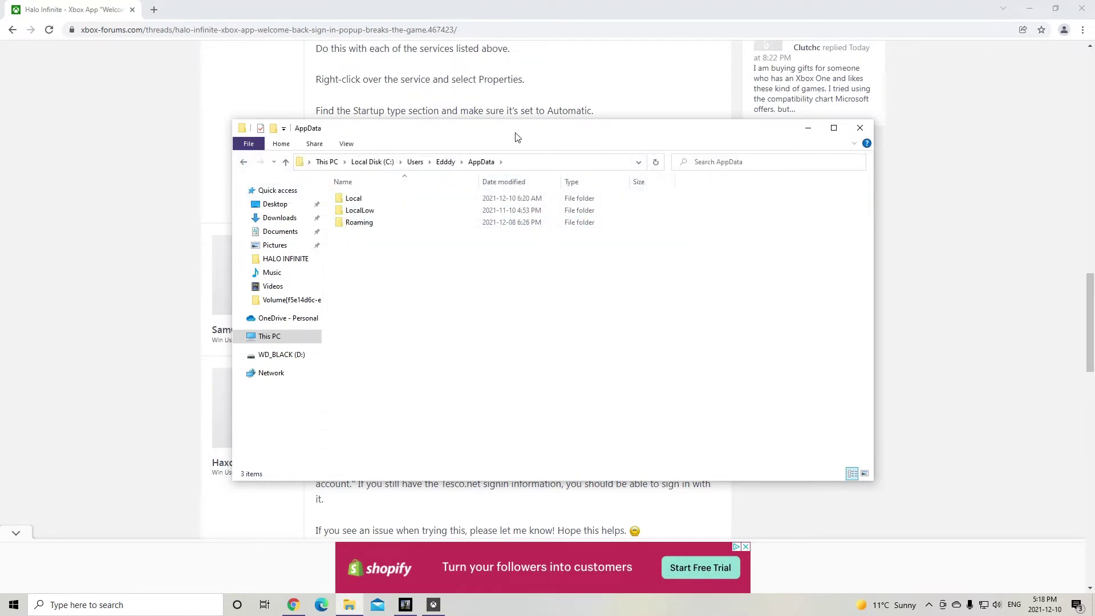
{"action": "left_click_drag", "start_coordinate": [533, 121], "coordinate": [577, 126]}
{"action": "double_click", "coordinate": [402, 227]}
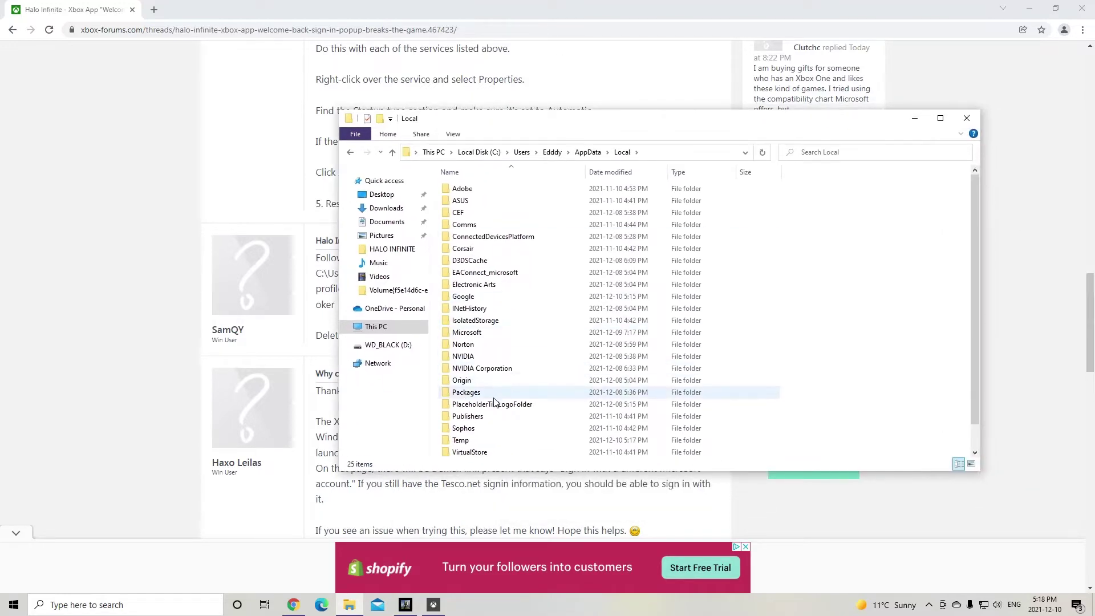
{"action": "double_click", "coordinate": [492, 393]}
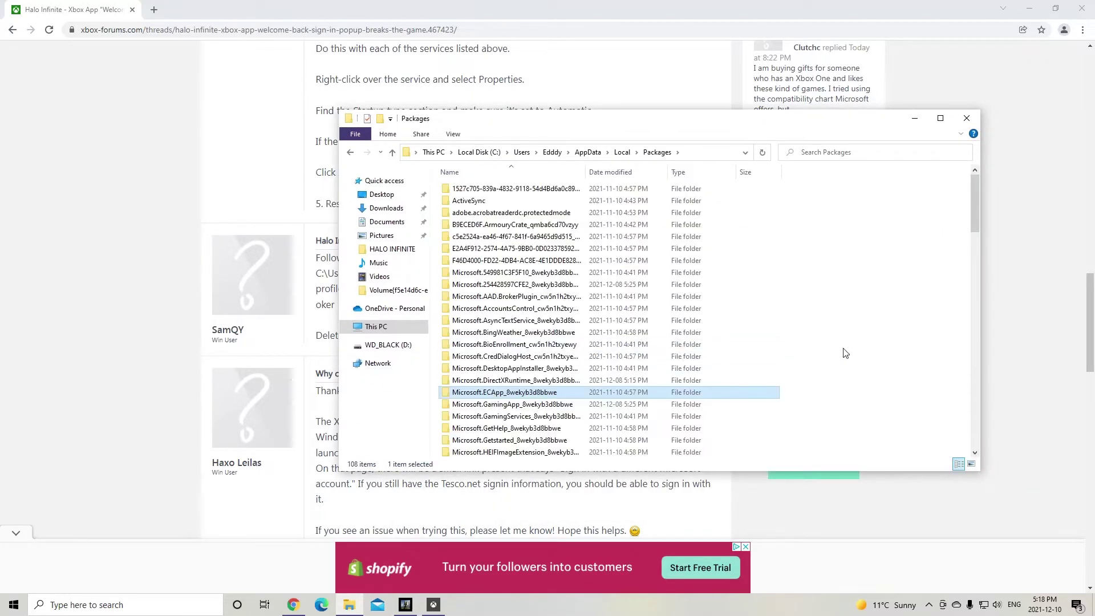
Step: Find and select Microsoft.XboxIdentityProvider_8wekyb3d8bbwe, widening the Name column to read full names
{"action": "scroll", "coordinate": [754, 343], "scroll_direction": "down", "scroll_amount": 12}
{"action": "left_click_drag", "start_coordinate": [578, 118], "coordinate": [642, 349]}
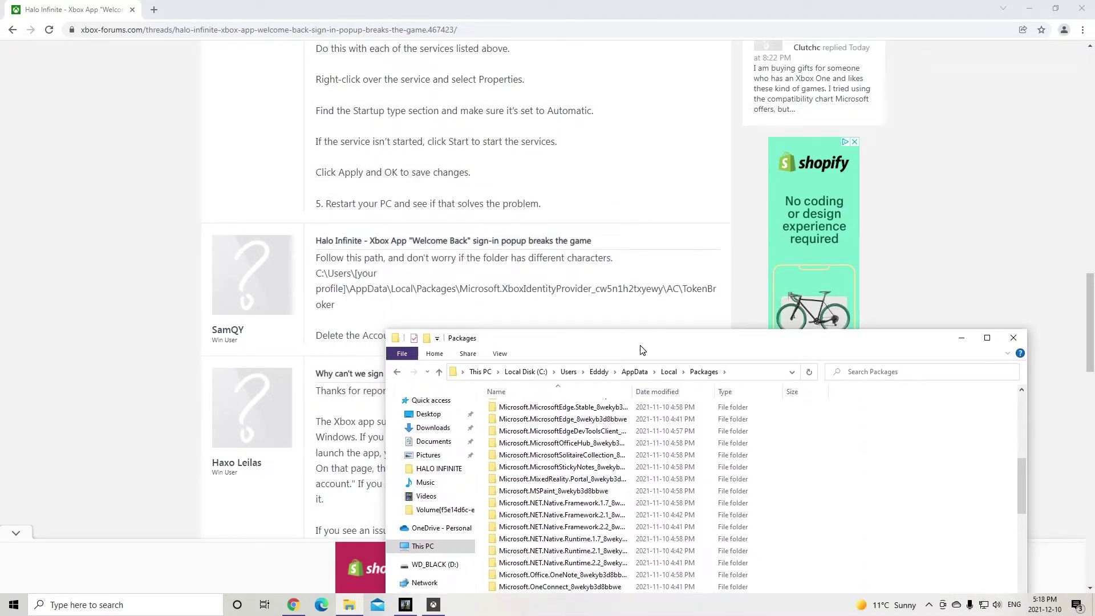
{"action": "left_click_drag", "start_coordinate": [643, 349], "coordinate": [547, 130]}
{"action": "scroll", "coordinate": [480, 370], "scroll_direction": "down", "scroll_amount": 13}
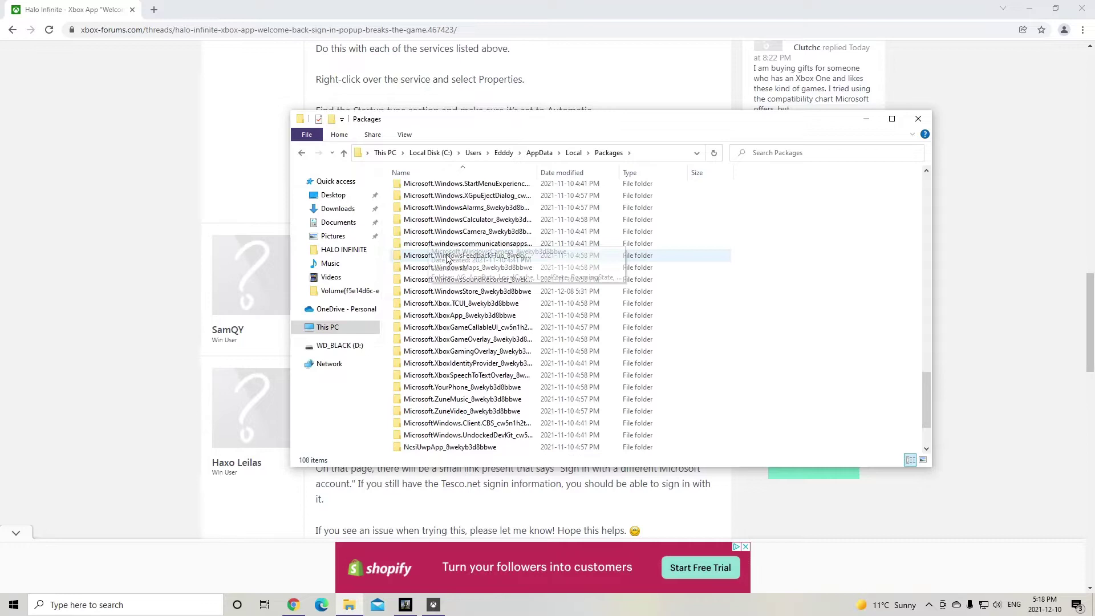
{"action": "scroll", "coordinate": [457, 365], "scroll_direction": "down", "scroll_amount": 2}
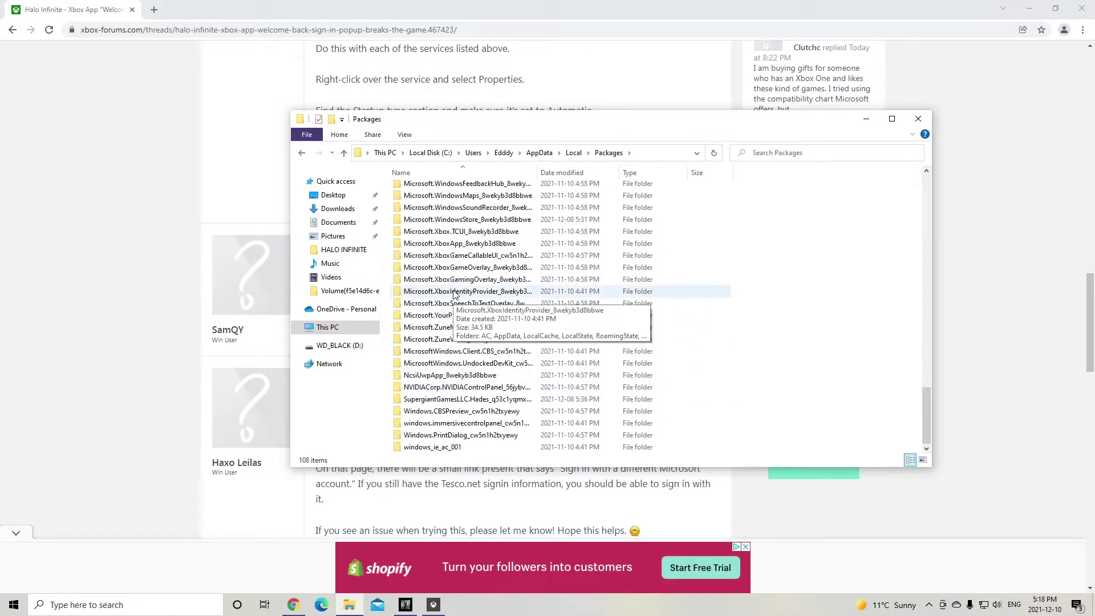
{"action": "left_click", "coordinate": [454, 293]}
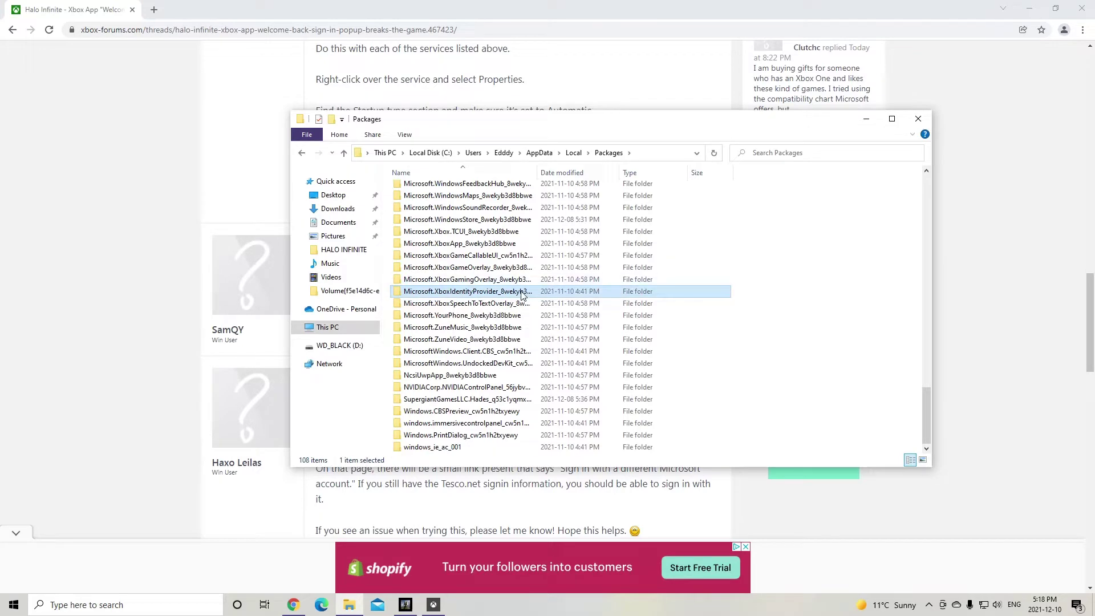
{"action": "left_click_drag", "start_coordinate": [536, 173], "coordinate": [618, 173]}
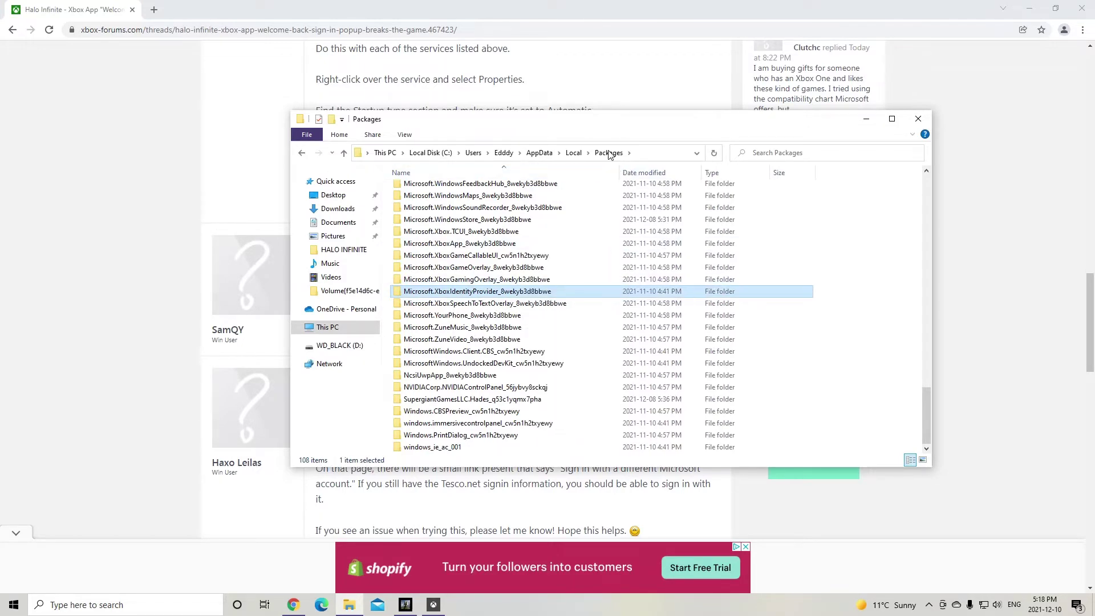
{"action": "left_click_drag", "start_coordinate": [603, 123], "coordinate": [565, 135]}
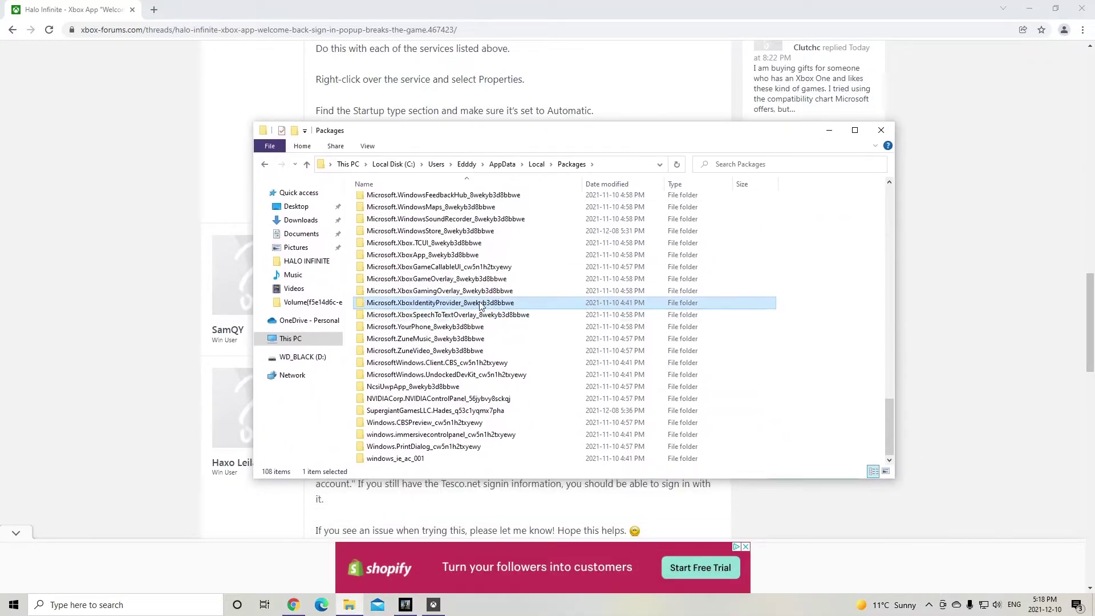
Step: Open the XboxIdentityProvider package folder, then AC, then TokenBroker
{"action": "double_click", "coordinate": [420, 302]}
{"action": "double_click", "coordinate": [400, 202]}
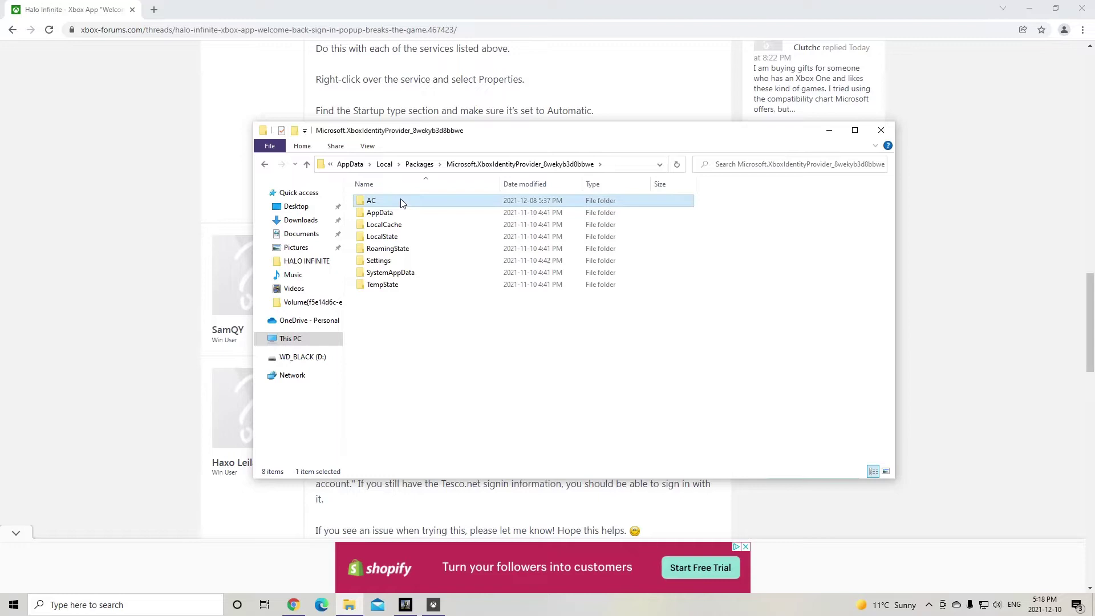
{"action": "left_click_drag", "start_coordinate": [472, 134], "coordinate": [485, 156]}
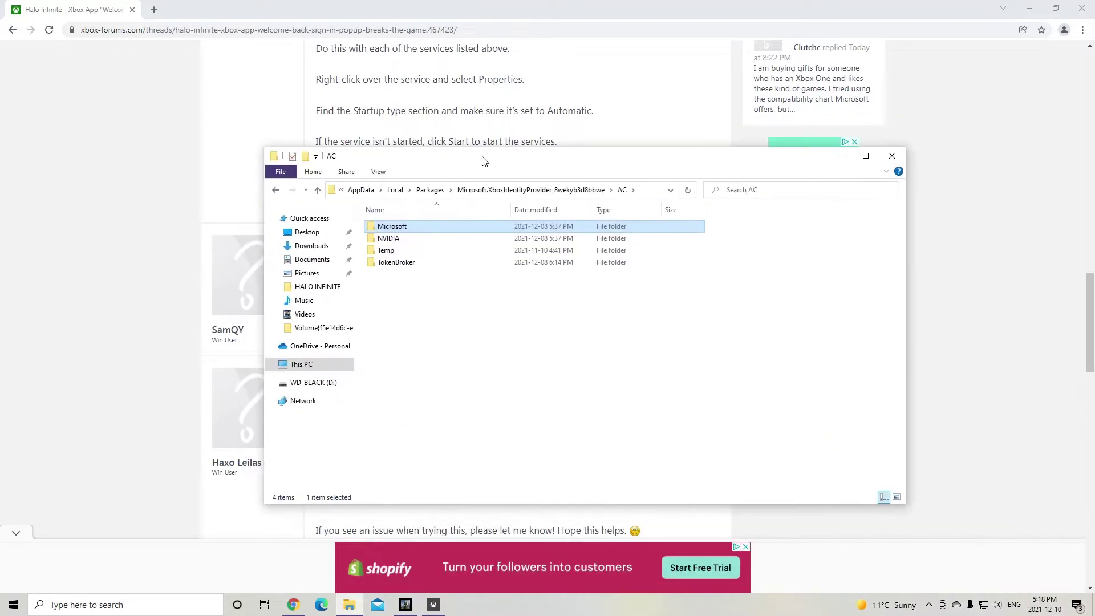
{"action": "double_click", "coordinate": [399, 262]}
Step: Check the contents of the Accounts folder and return to TokenBroker
{"action": "left_click", "coordinate": [398, 227]}
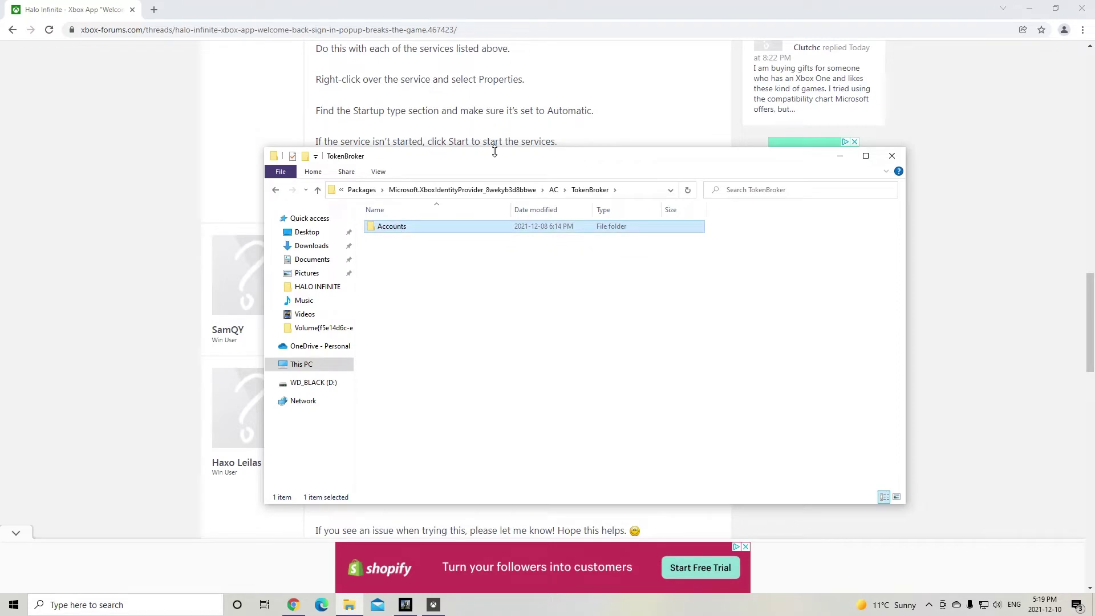
{"action": "left_click_drag", "start_coordinate": [498, 159], "coordinate": [460, 160]}
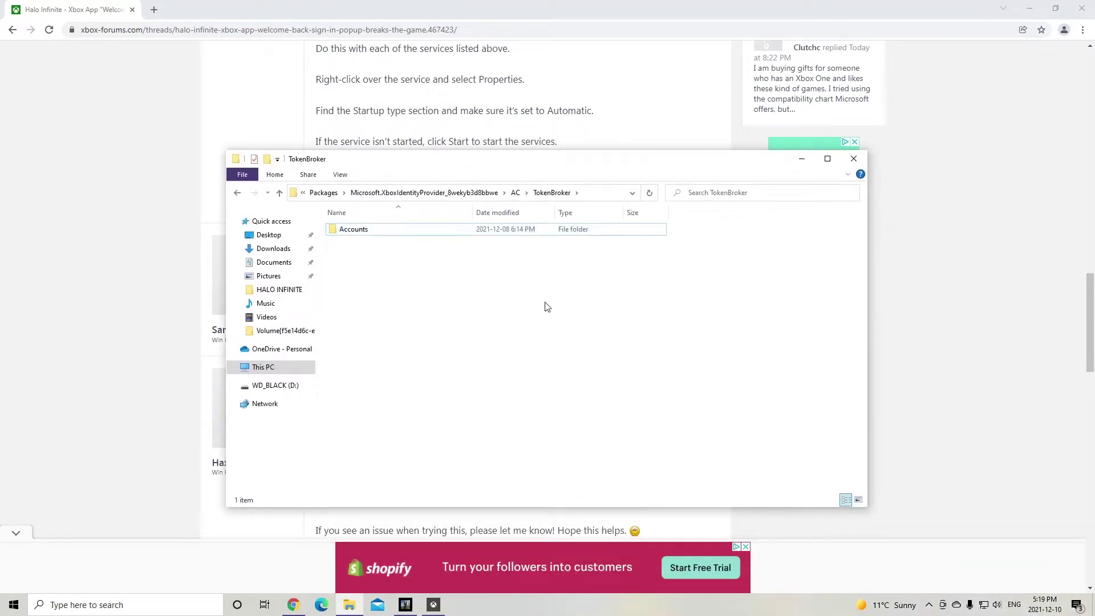
{"action": "double_click", "coordinate": [394, 235]}
{"action": "key", "text": "alt+Left"}
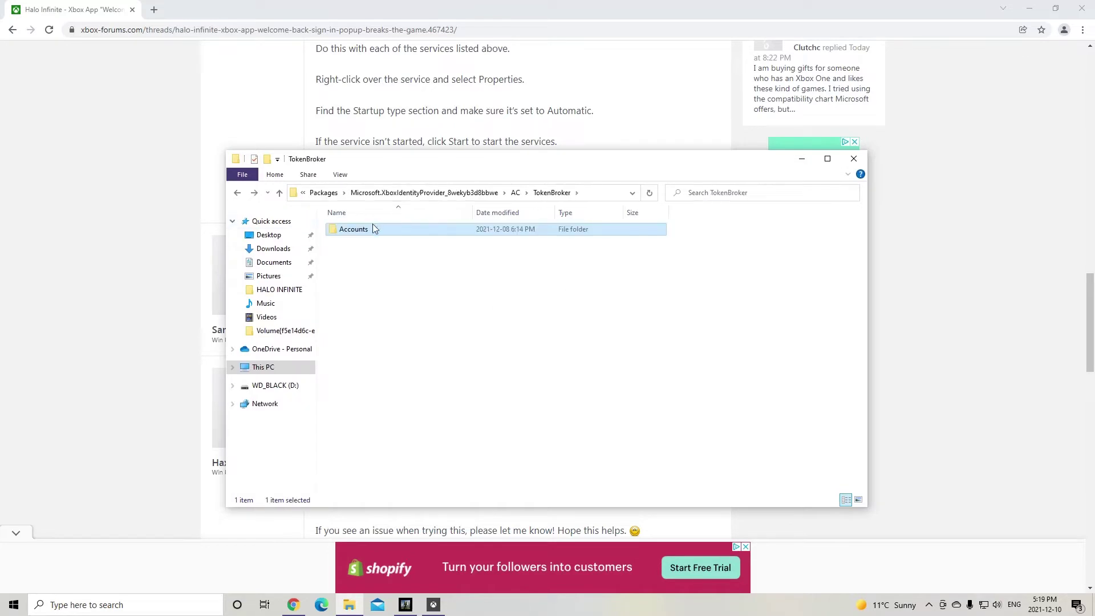
{"action": "double_click", "coordinate": [375, 228]}
{"action": "key", "text": "alt+Left"}
{"action": "mouse_move", "coordinate": [358, 237]}
Step: Select the Accounts folder and delete it
{"action": "left_click", "coordinate": [372, 269]}
{"action": "left_click_drag", "start_coordinate": [623, 337], "coordinate": [354, 186]}
{"action": "key", "text": "Delete"}
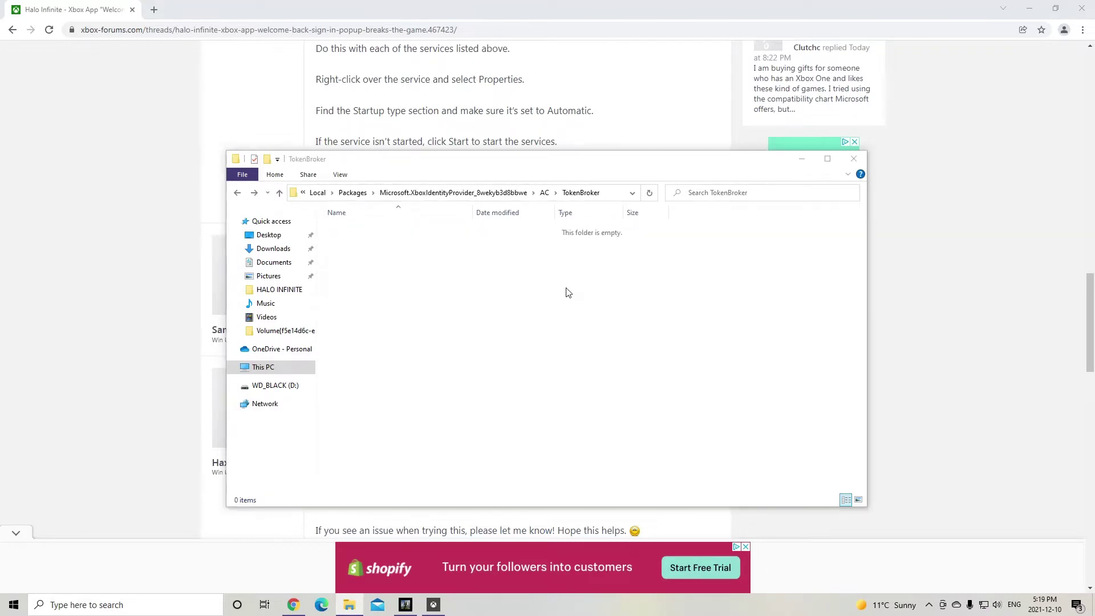
Step: Verify the TokenBroker folder is now empty, then minimize File Explorer
{"action": "key", "text": "BackSpace"}
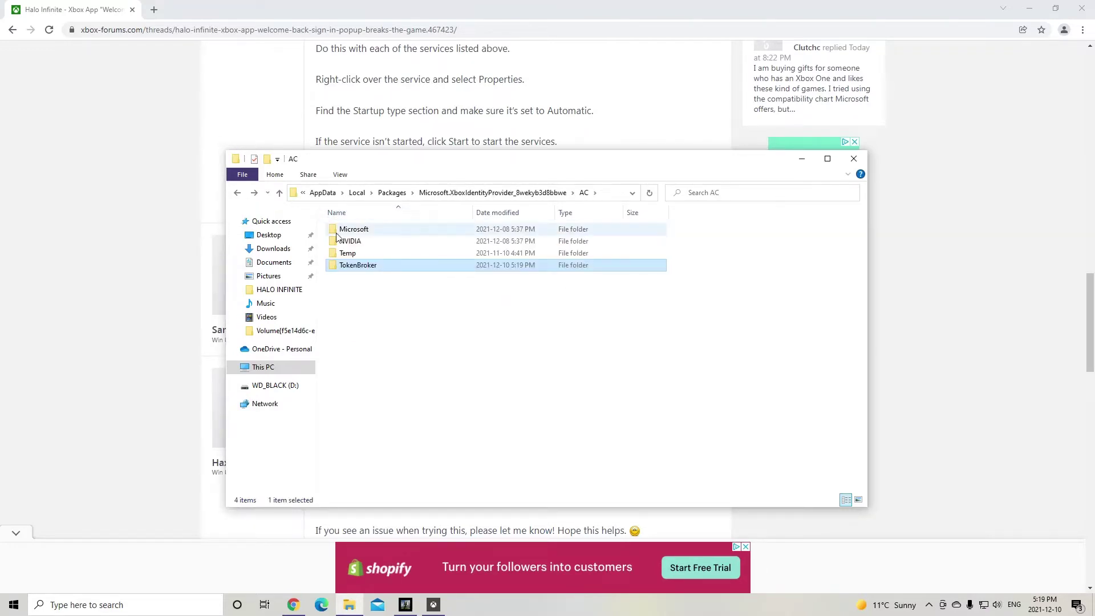
{"action": "double_click", "coordinate": [362, 265]}
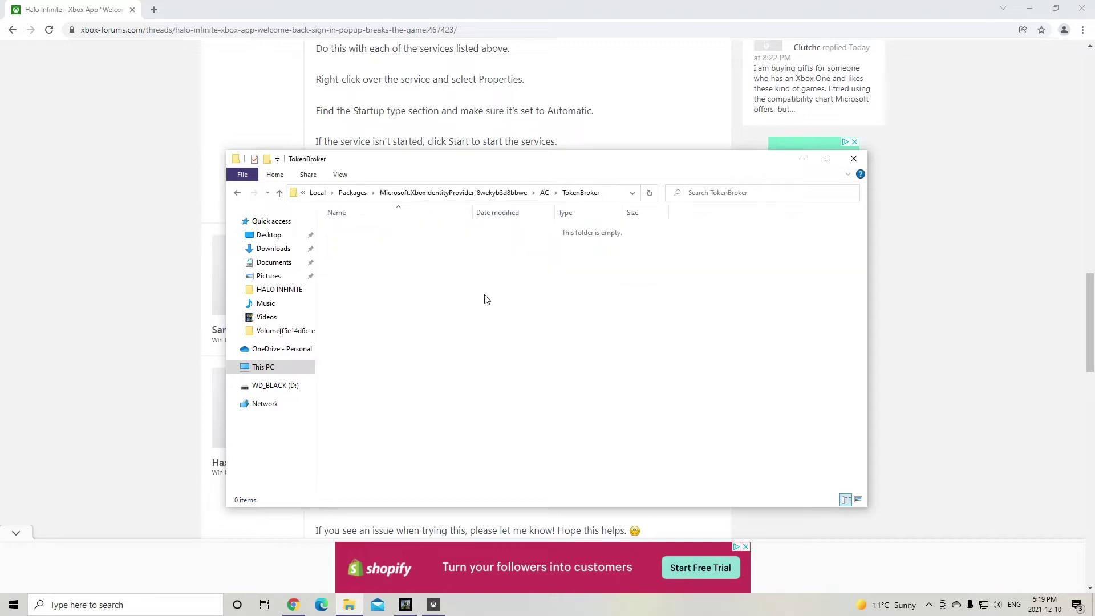
{"action": "key", "text": "BackSpace"}
{"action": "left_click", "coordinate": [408, 606]}
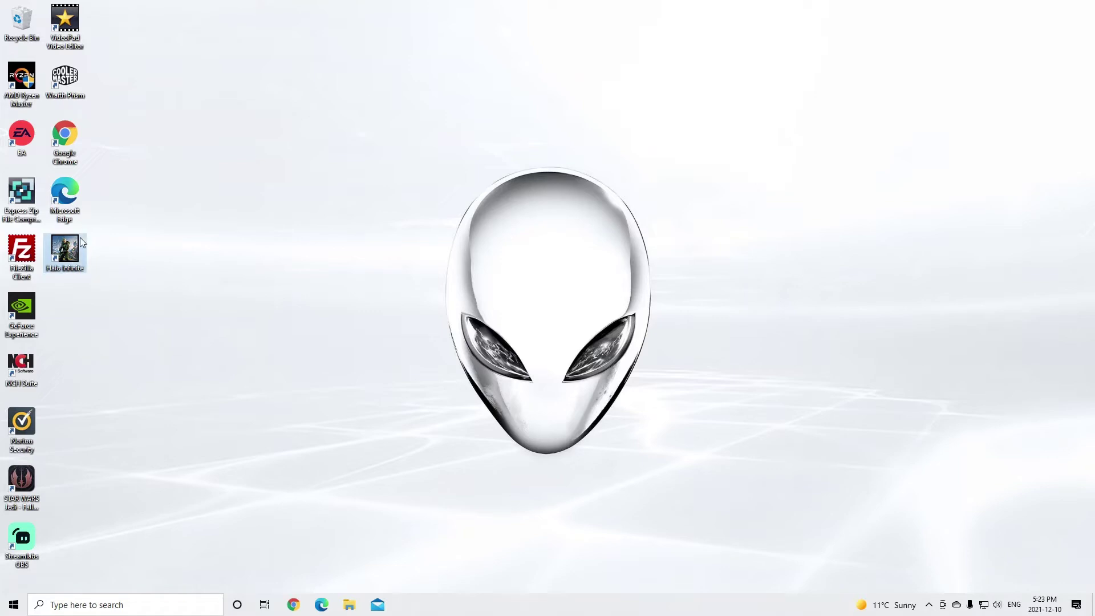
Step: Launch Halo Infinite from its desktop shortcut
{"action": "left_click", "coordinate": [73, 257]}
{"action": "double_click", "coordinate": [74, 256]}
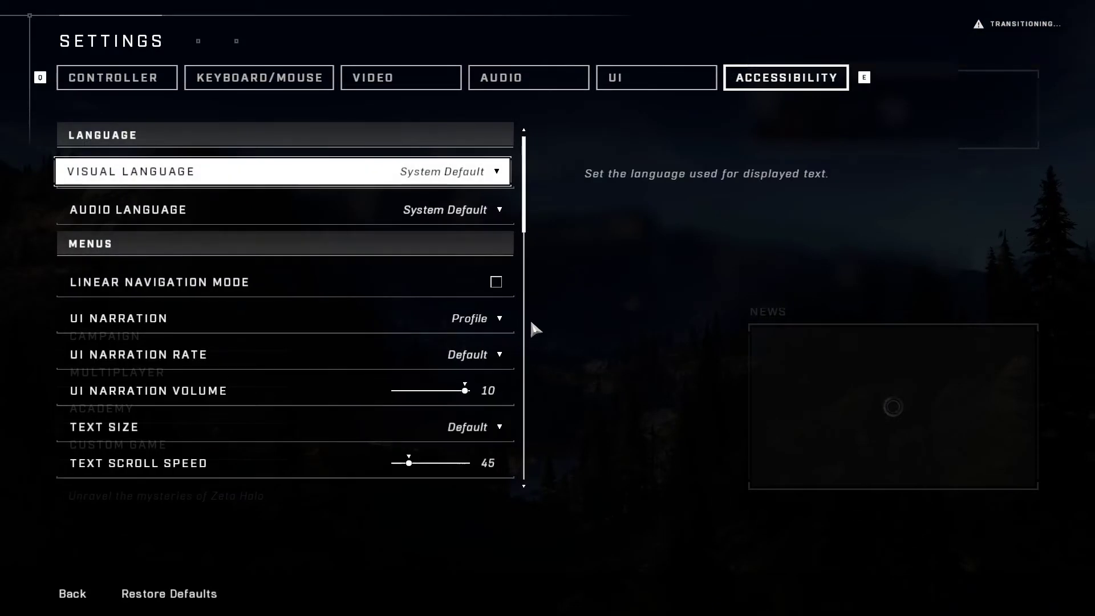
Step: Look through the Video settings and bring up the screen brightness calibration
{"action": "scroll", "coordinate": [531, 337], "scroll_direction": "down", "scroll_amount": 9}
{"action": "scroll", "coordinate": [513, 365], "scroll_direction": "up", "scroll_amount": 8}
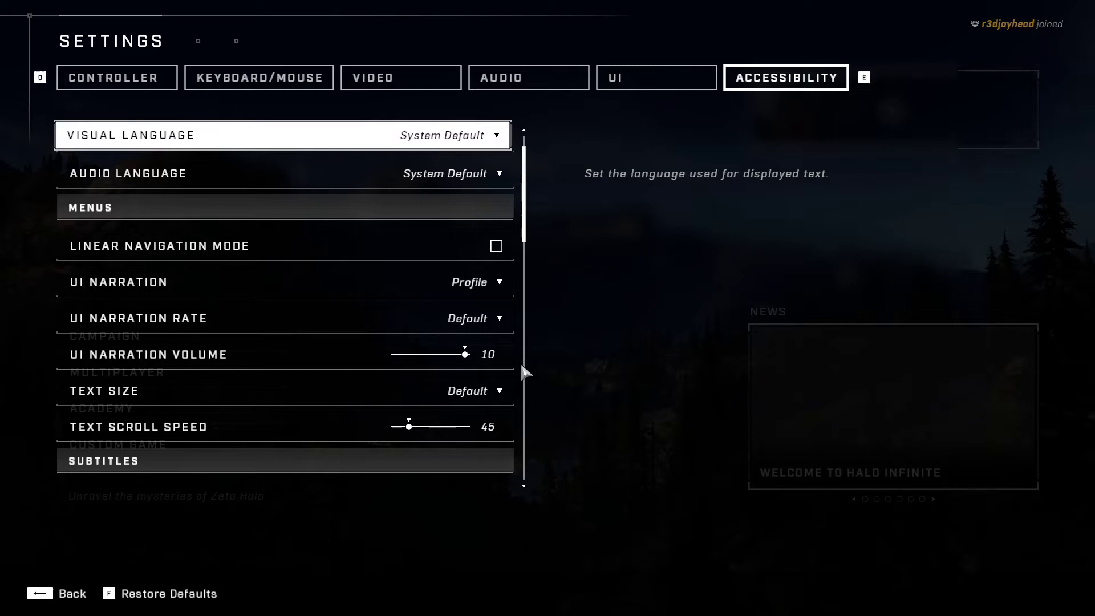
{"action": "left_click", "coordinate": [427, 87]}
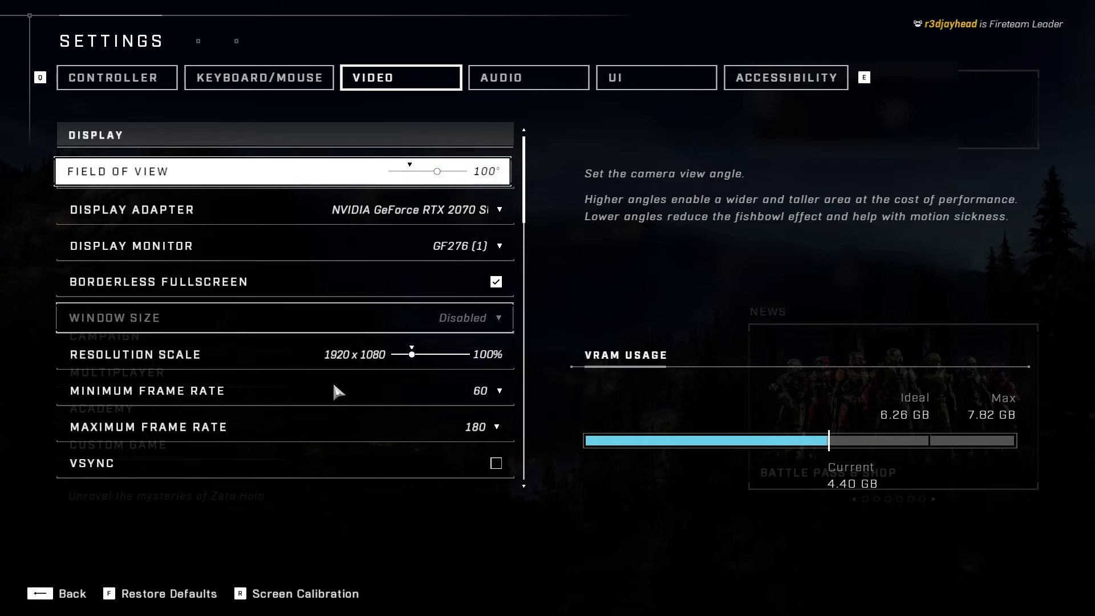
{"action": "key", "text": "r"}
Step: Leave Settings and continue the campaign from the last checkpoint
{"action": "key", "text": "Escape"}
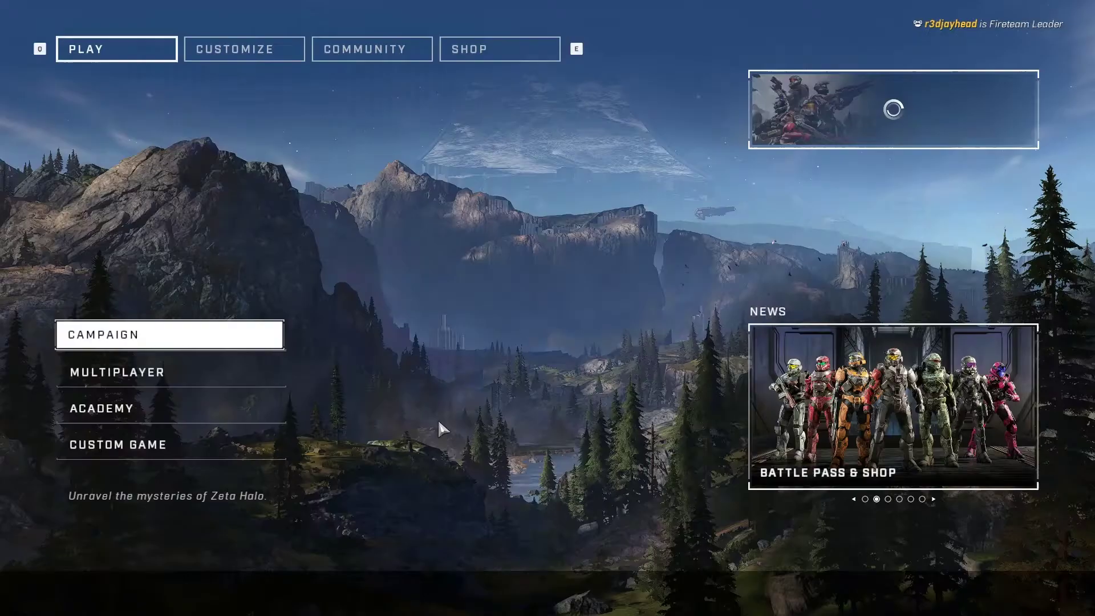
{"action": "left_click", "coordinate": [143, 339]}
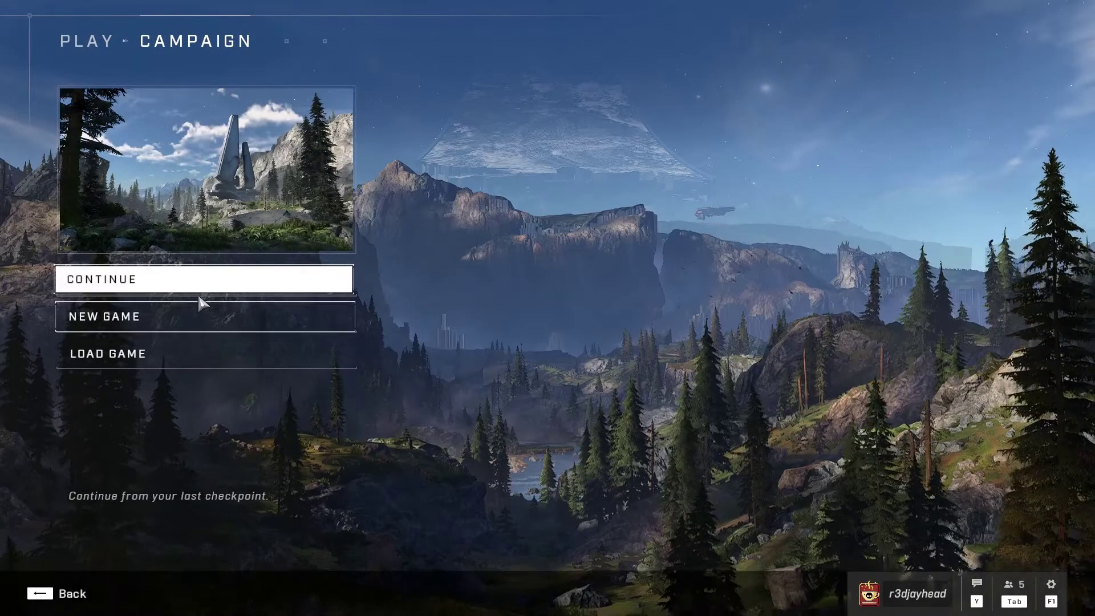
{"action": "left_click", "coordinate": [164, 284]}
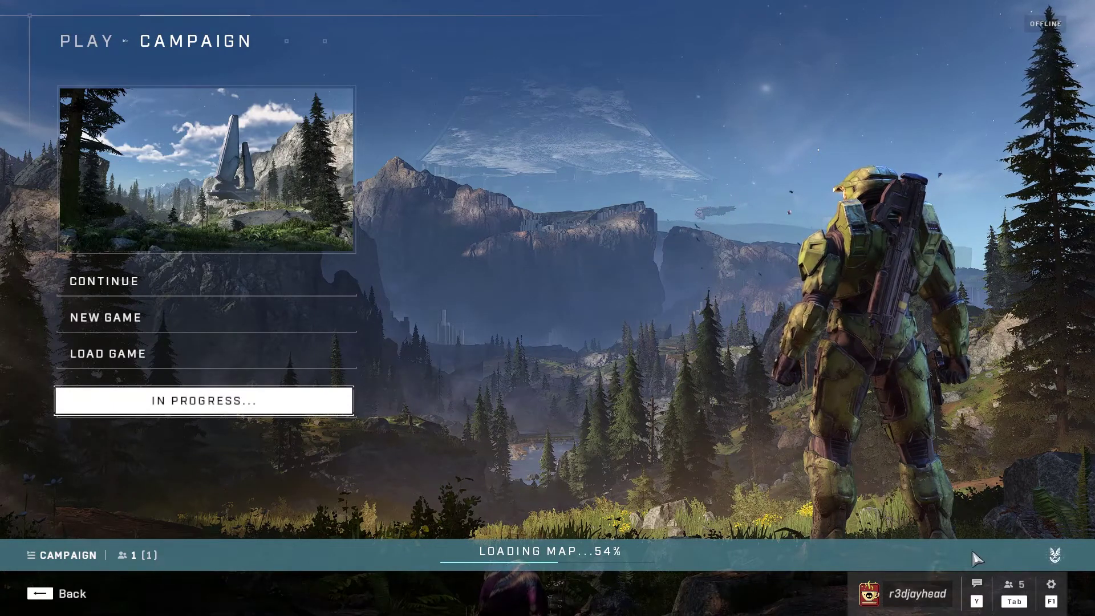
{"action": "left_click", "coordinate": [1016, 603]}
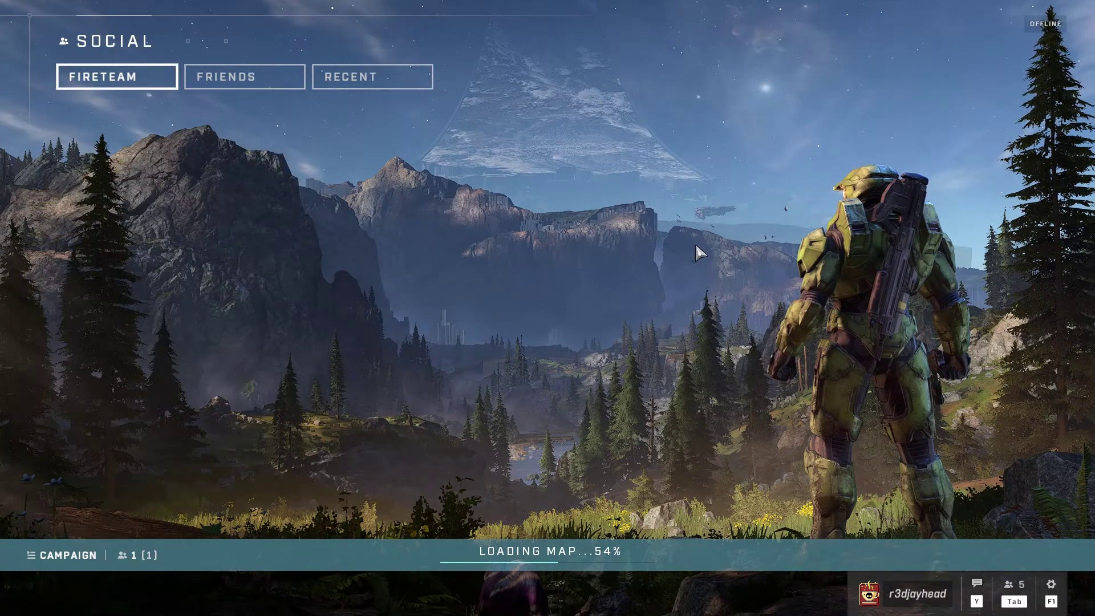
{"action": "key", "text": "Escape"}
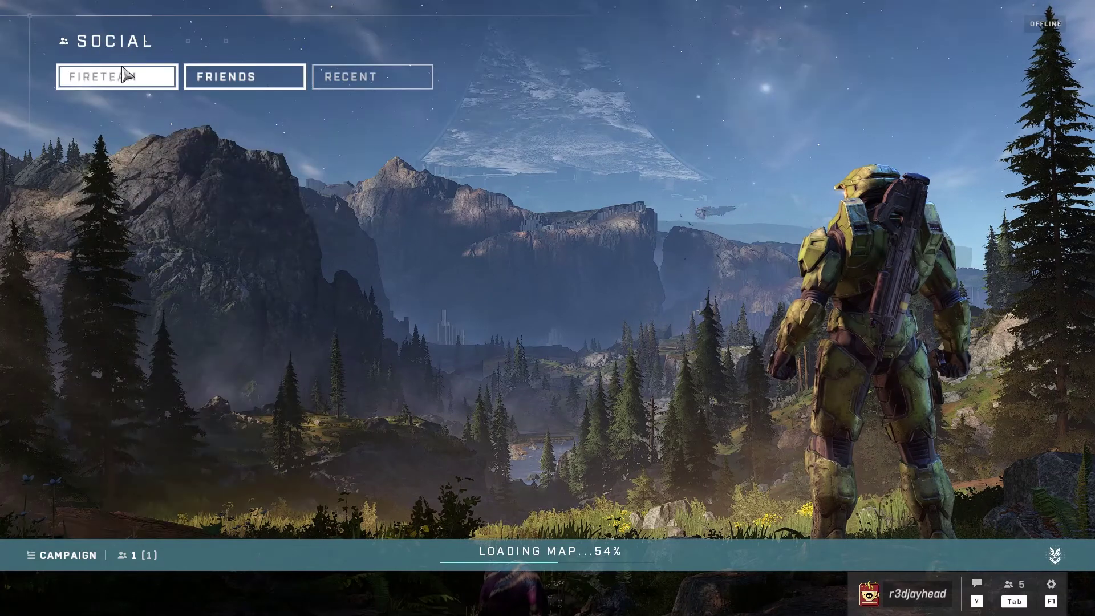
{"action": "key", "text": "Escape"}
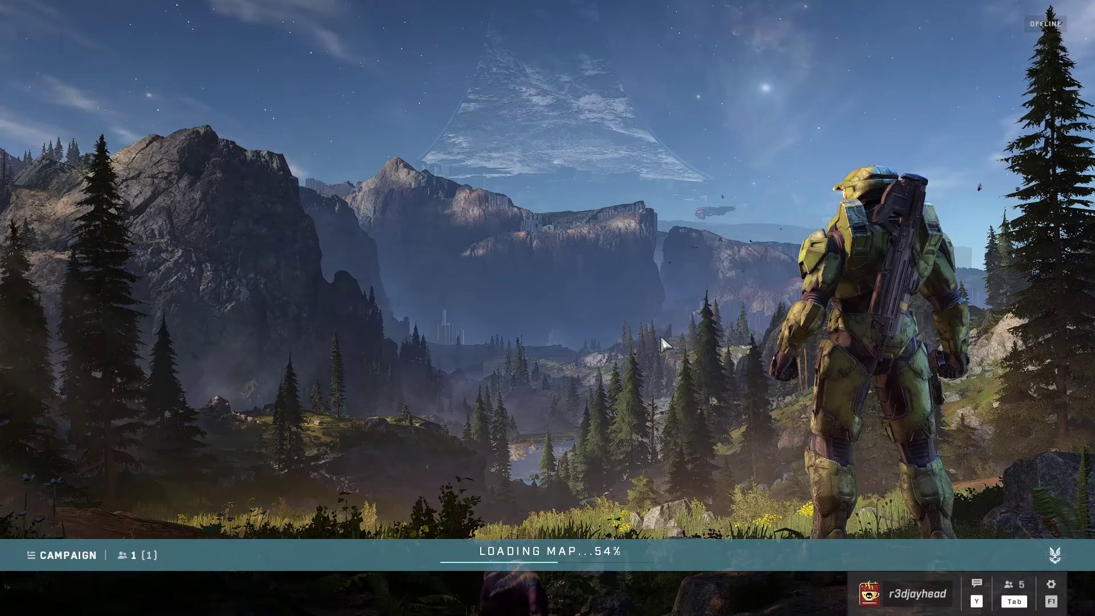
{"action": "key", "text": "F1"}
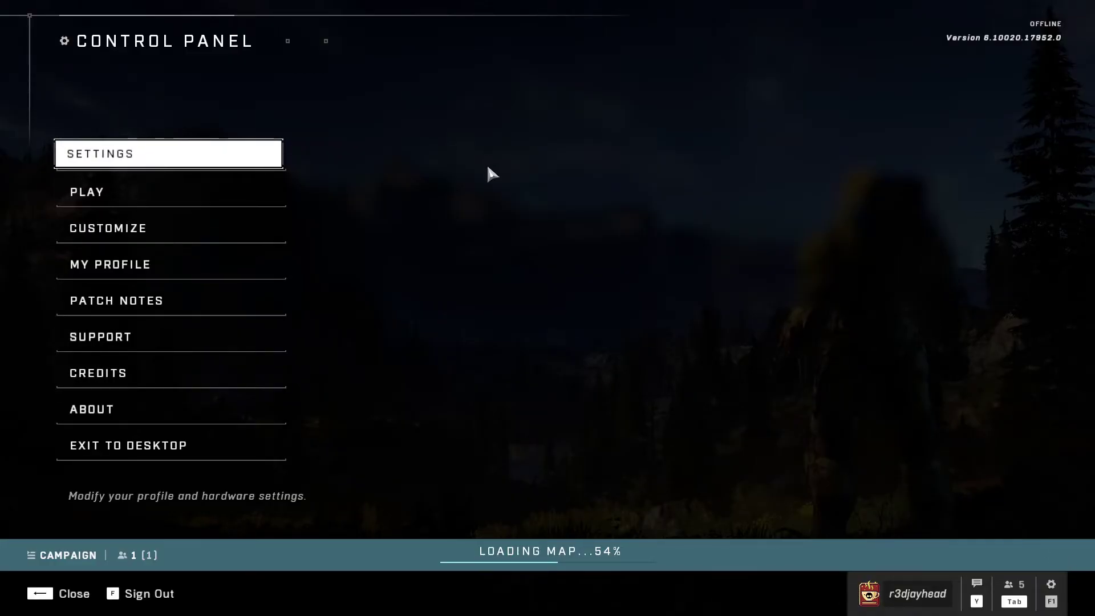
{"action": "key", "text": "Escape"}
{"action": "key", "text": "Tab"}
{"action": "key", "text": "Tab"}
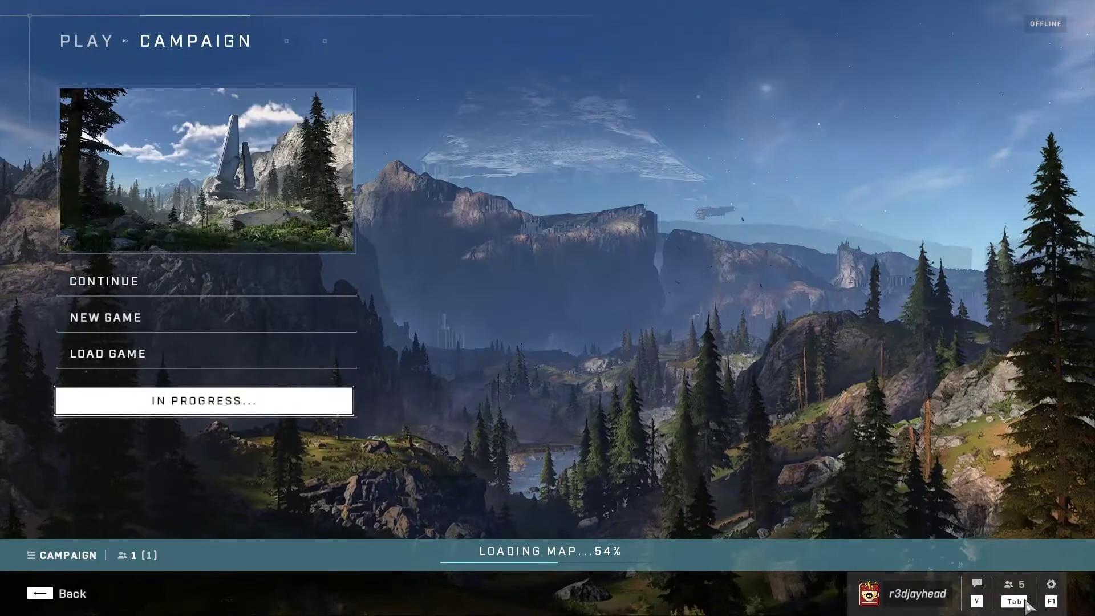
{"action": "key", "text": "Tab"}
{"action": "left_click", "coordinate": [235, 85]}
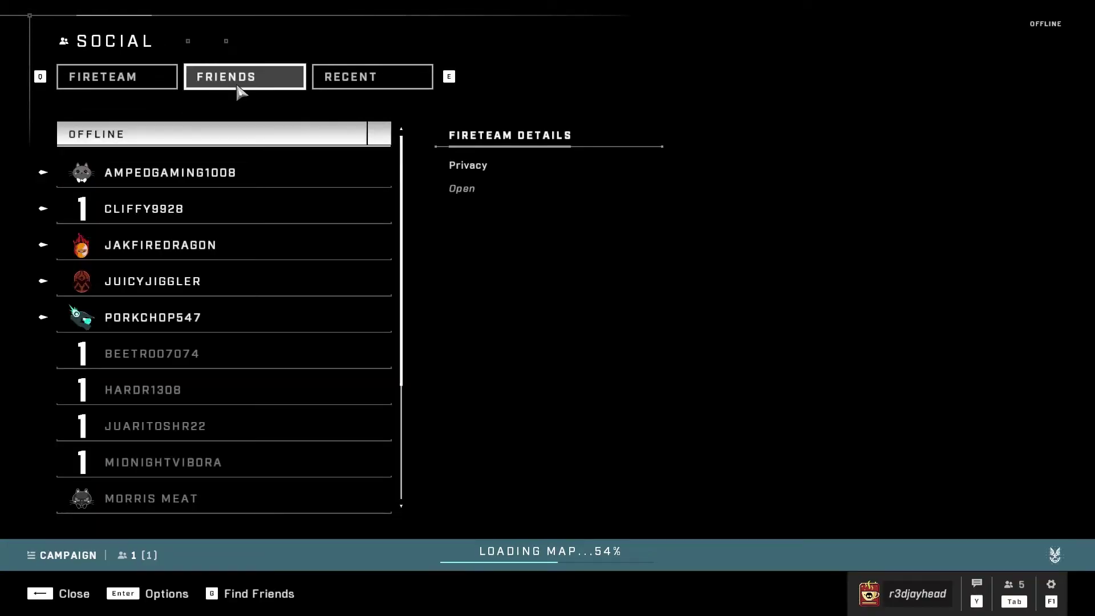
{"action": "left_click", "coordinate": [151, 77]}
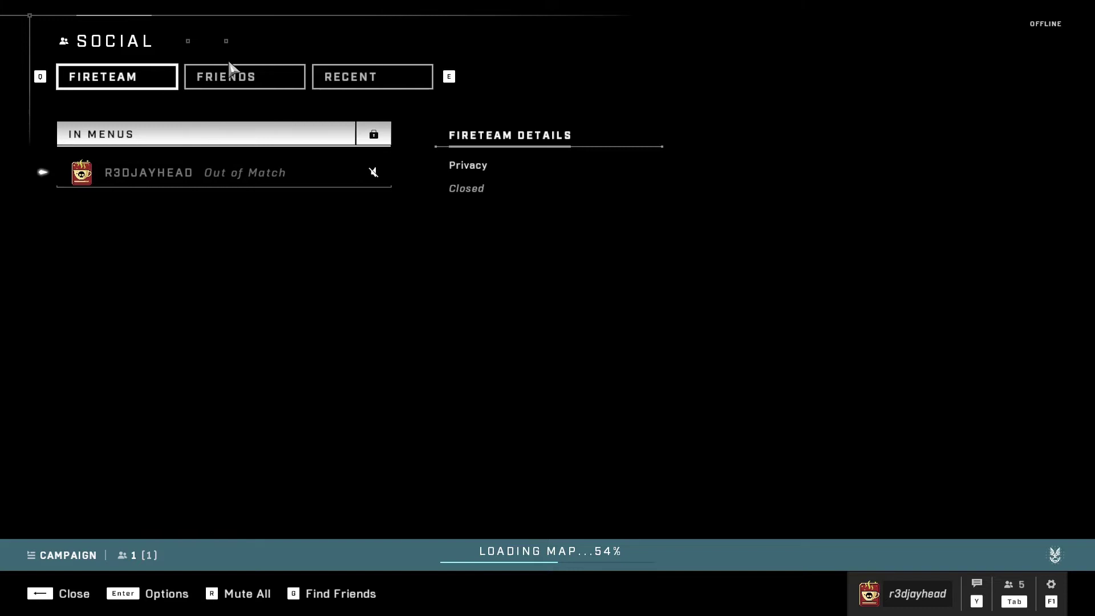
{"action": "left_click", "coordinate": [233, 75]}
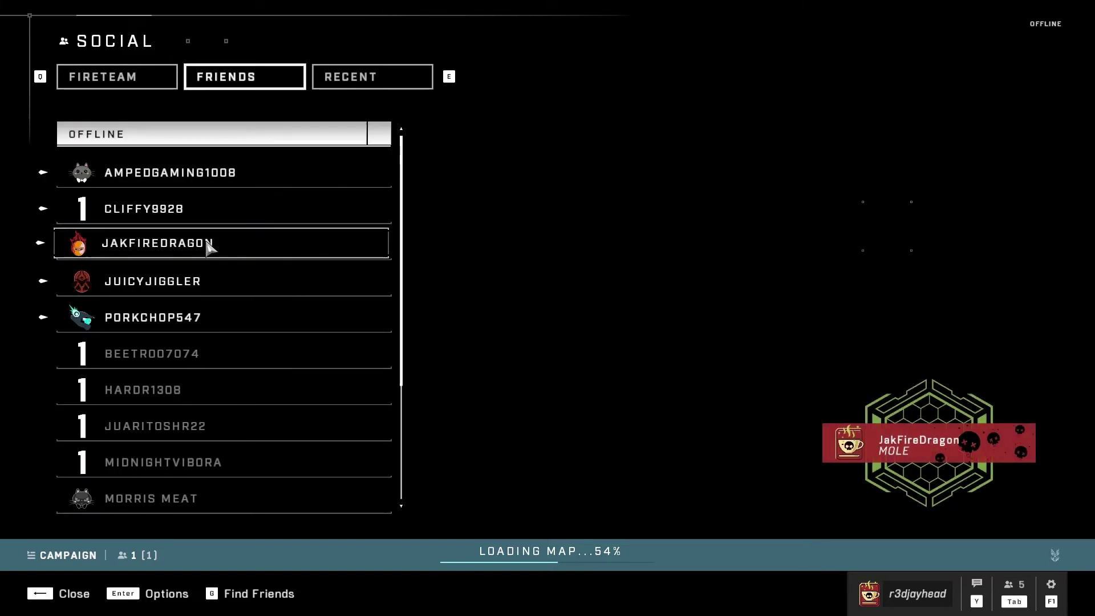
{"action": "left_click", "coordinate": [388, 78]}
{"action": "key", "text": "Escape"}
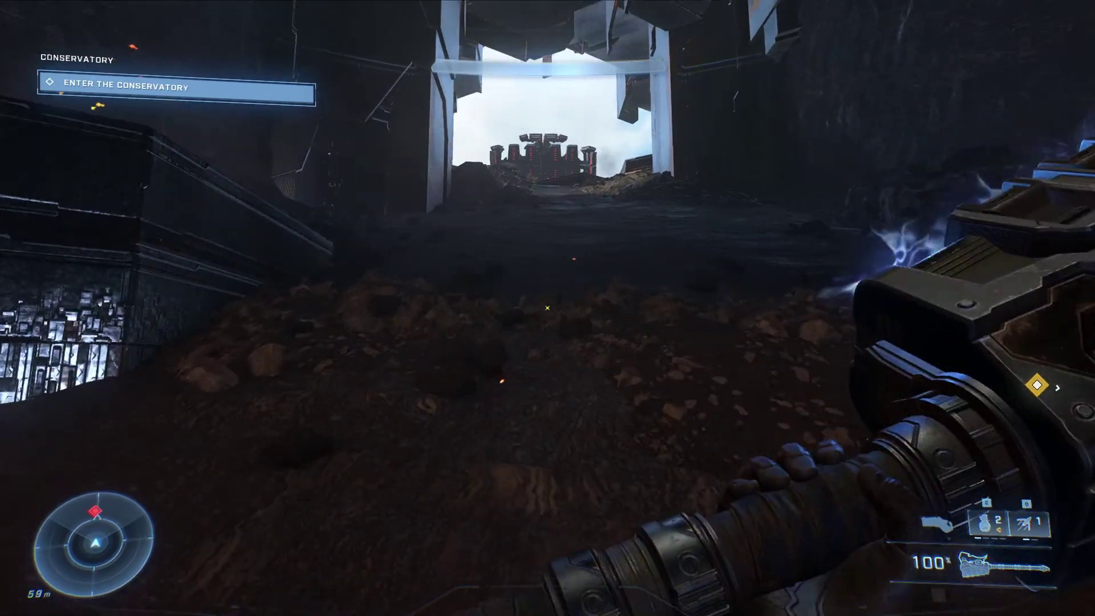
Step: Advance into the Conservatory arena, firing the Sentinel Beam at enemies
{"action": "key", "text": "w"}
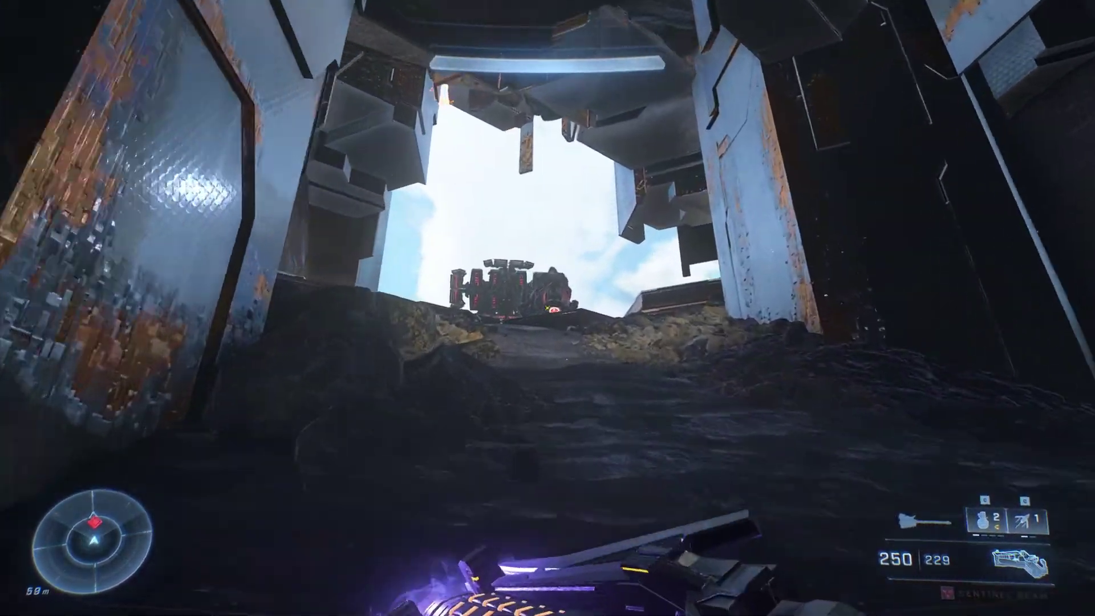
{"action": "left_click", "coordinate": [548, 308]}
{"action": "key", "text": "w"}
{"action": "left_click_drag", "start_coordinate": [548, 309], "coordinate": [547, 308]}
Step: Ride the Brute Chopper along the platform to the cliff, dismount, and pause the game
{"action": "key", "text": "w"}
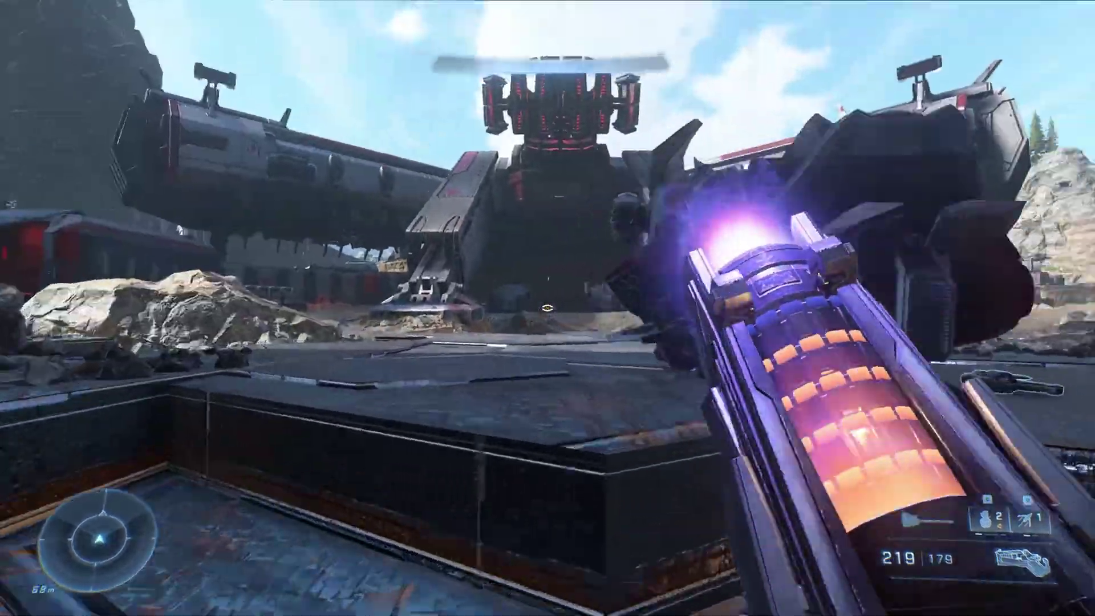
{"action": "key", "text": "e"}
{"action": "key", "text": "w"}
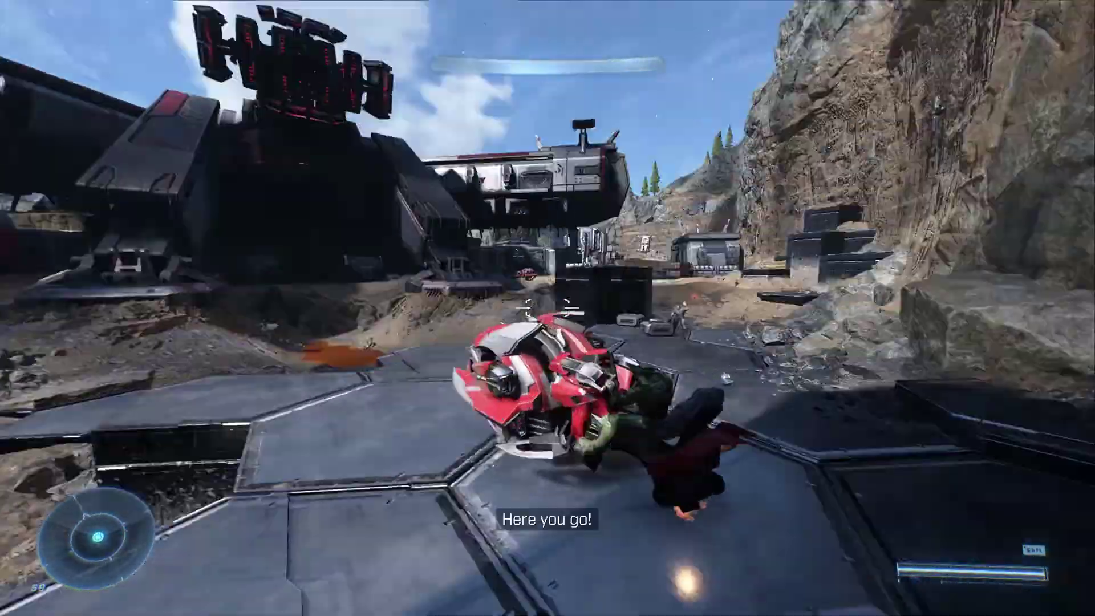
{"action": "key", "text": "w"}
{"action": "left_click_drag", "start_coordinate": [548, 308], "coordinate": [548, 308]}
{"action": "key", "text": "w"}
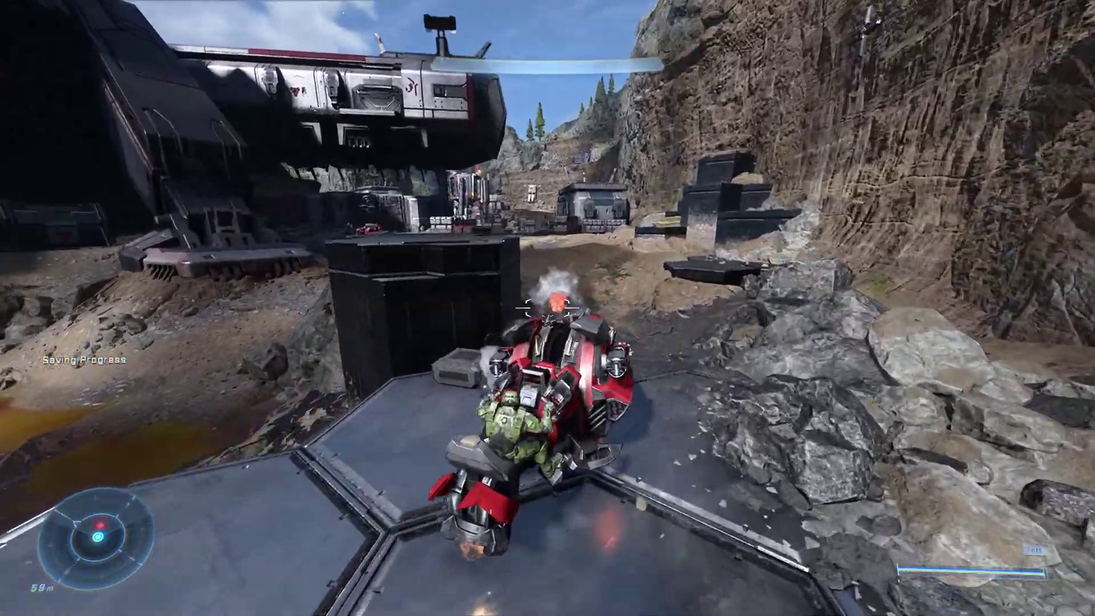
{"action": "key", "text": "w"}
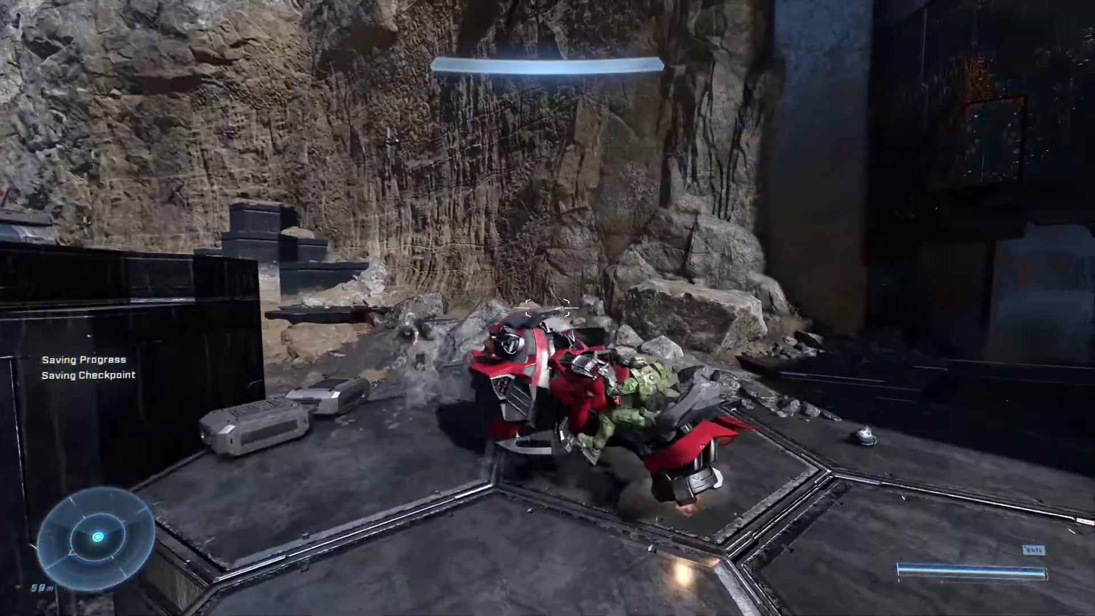
{"action": "key", "text": "e"}
{"action": "key", "text": "e"}
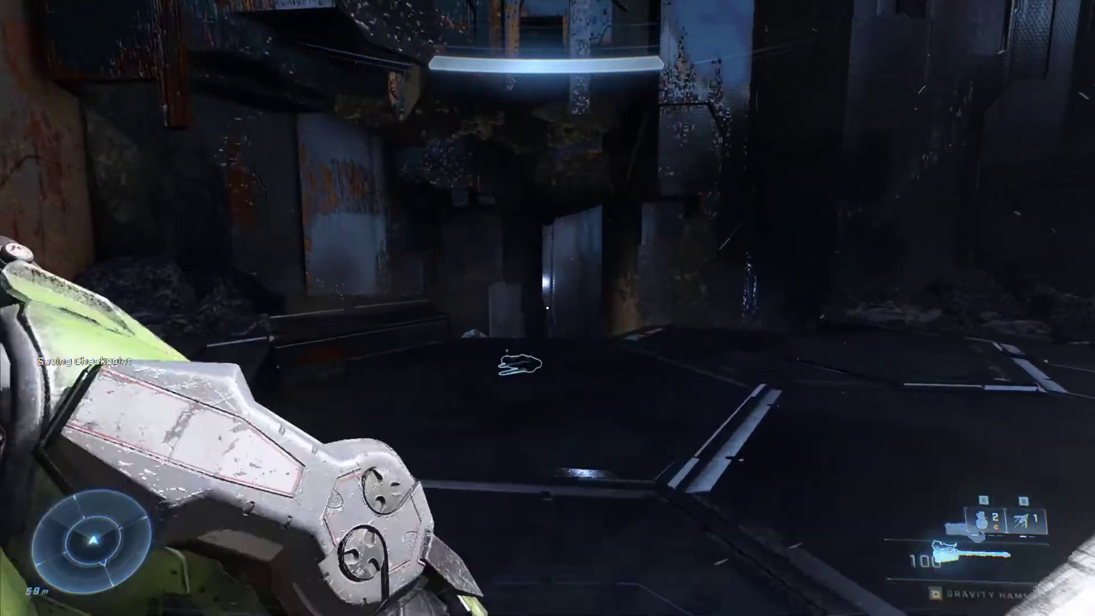
{"action": "key", "text": "Escape"}
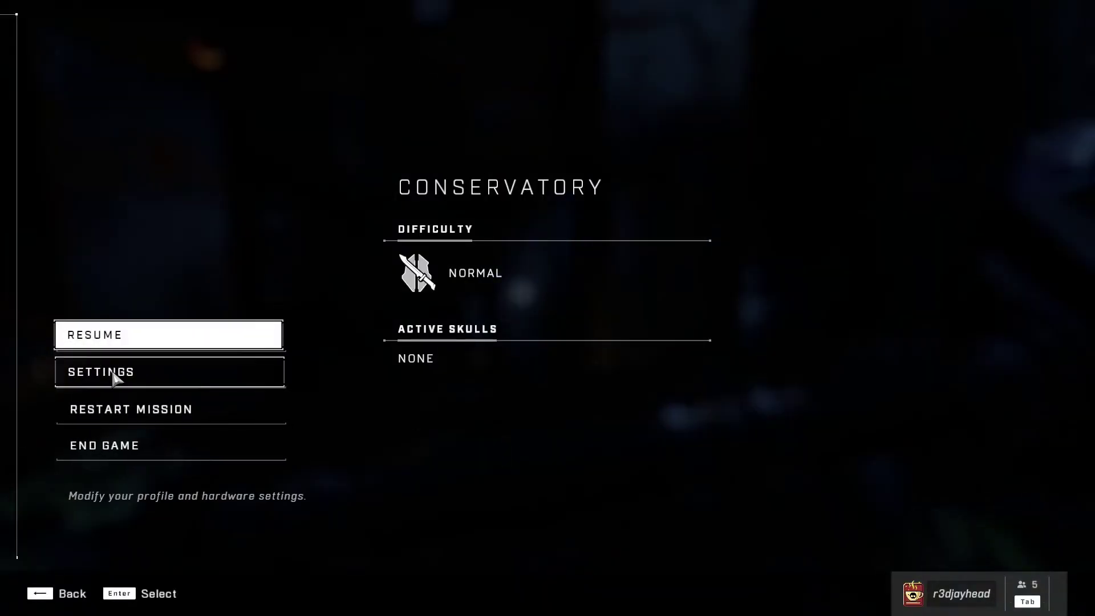
{"action": "left_click", "coordinate": [115, 374]}
{"action": "left_click", "coordinate": [442, 80]}
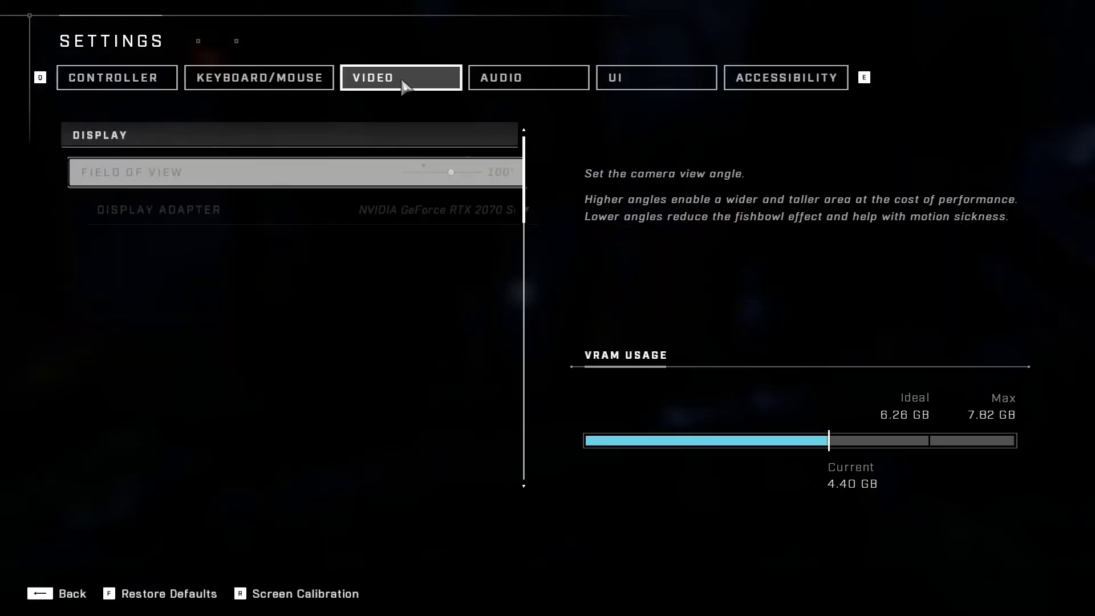
{"action": "scroll", "coordinate": [245, 354], "scroll_direction": "down", "scroll_amount": 2}
{"action": "scroll", "coordinate": [343, 388], "scroll_direction": "down", "scroll_amount": 2}
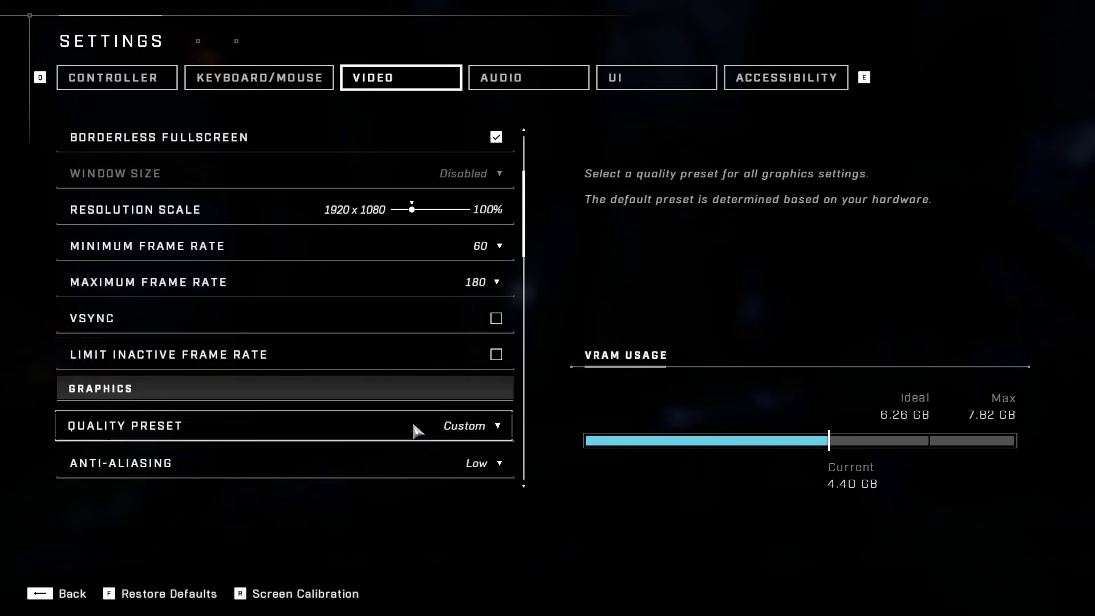
{"action": "scroll", "coordinate": [388, 406], "scroll_direction": "down", "scroll_amount": 2}
{"action": "scroll", "coordinate": [376, 408], "scroll_direction": "down", "scroll_amount": 3}
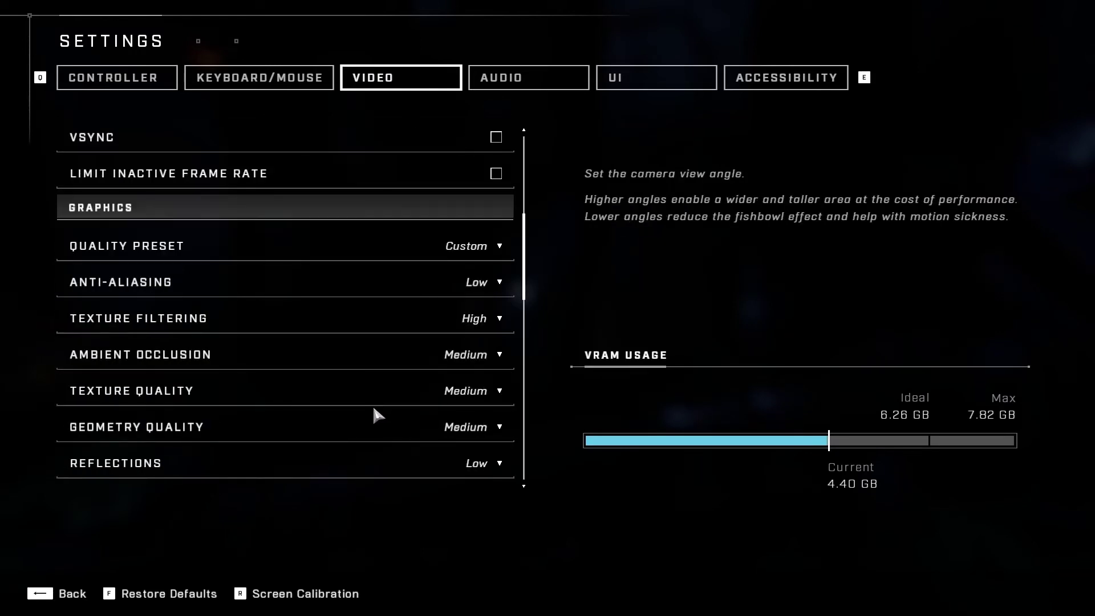
{"action": "scroll", "coordinate": [372, 404], "scroll_direction": "down", "scroll_amount": 2}
{"action": "scroll", "coordinate": [400, 388], "scroll_direction": "down", "scroll_amount": 2}
{"action": "scroll", "coordinate": [433, 383], "scroll_direction": "down", "scroll_amount": 5}
{"action": "scroll", "coordinate": [434, 393], "scroll_direction": "up", "scroll_amount": 18}
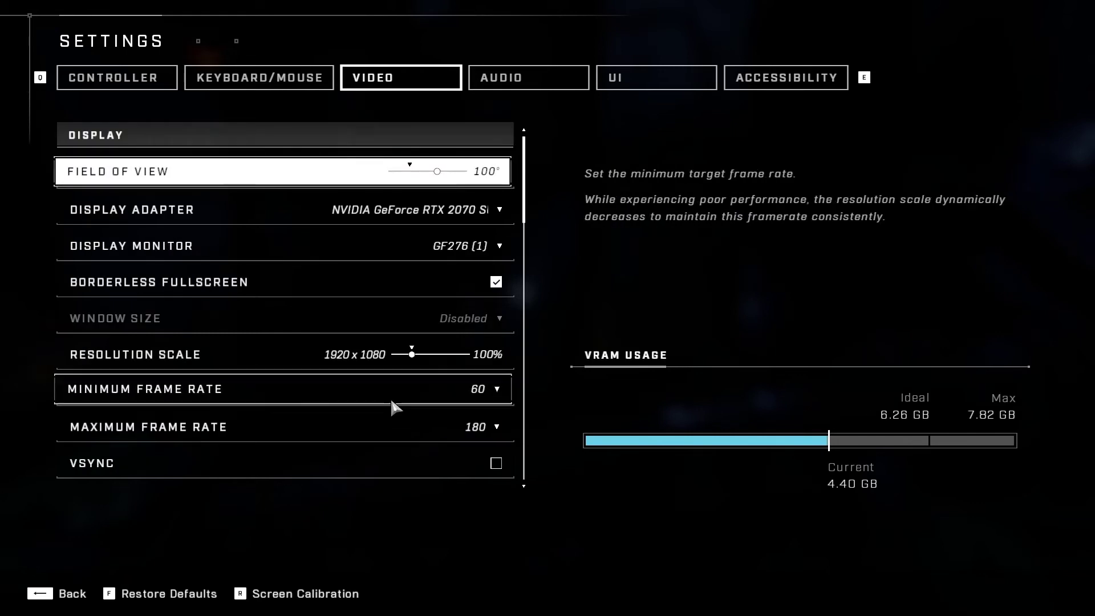
{"action": "key", "text": "Escape"}
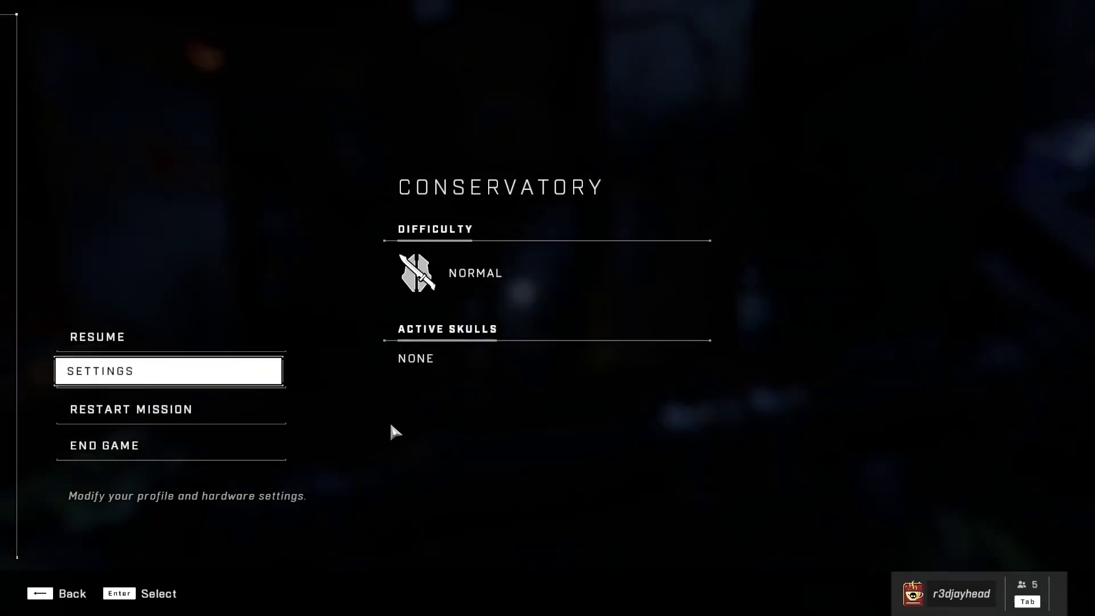